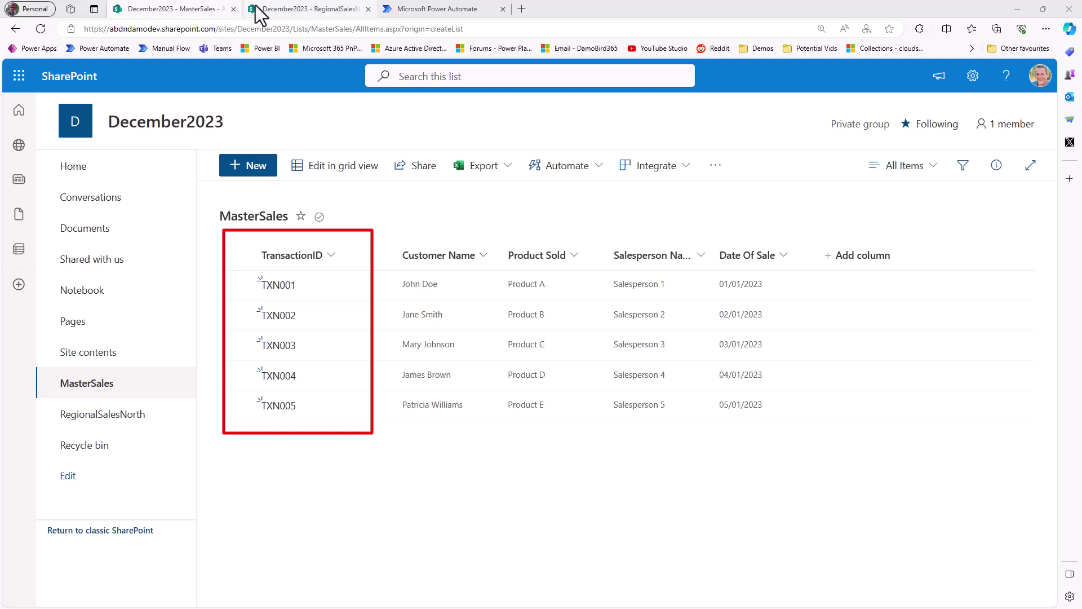
Switch to the RegionalSalesNorth list tab to compare its TransactionIDs with MasterSales.
left_click(282, 8)
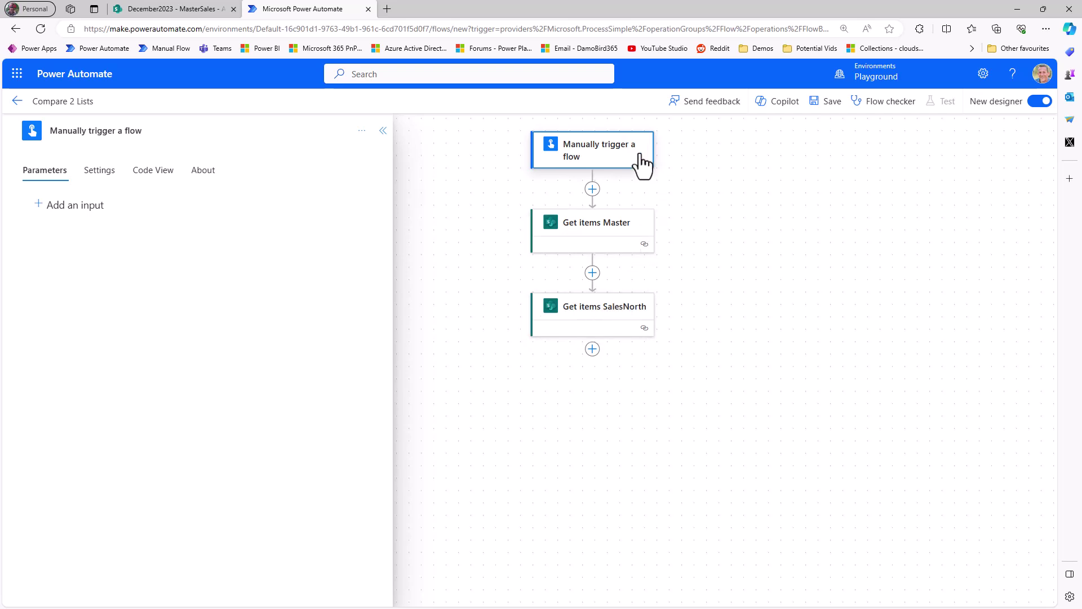
Review both Get items steps' Site Address and List Name, and the SalesNorth pagination setting.
left_click(603, 239)
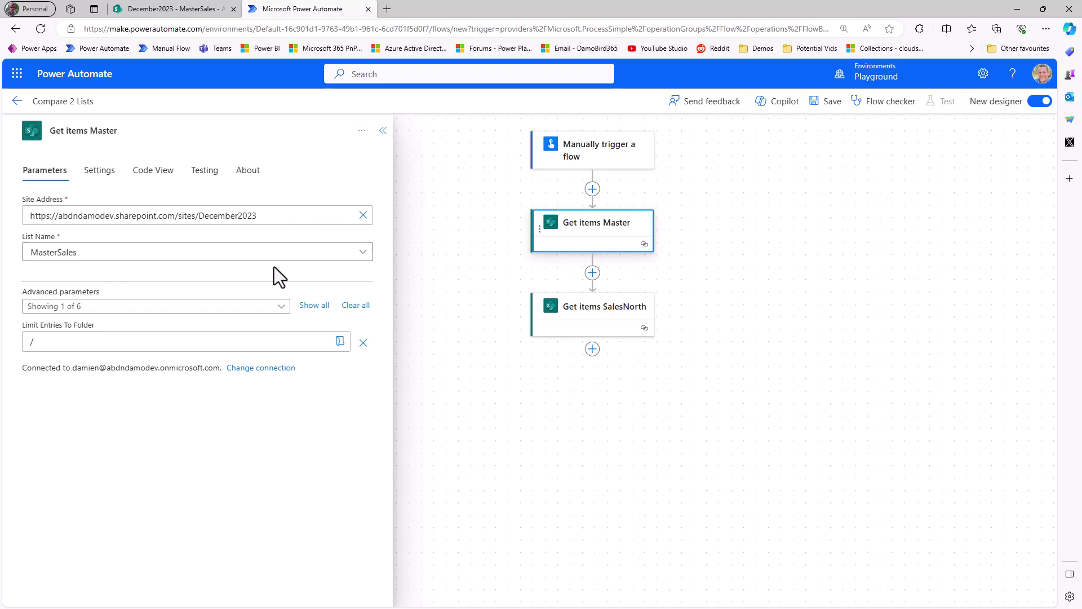
left_click(599, 313)
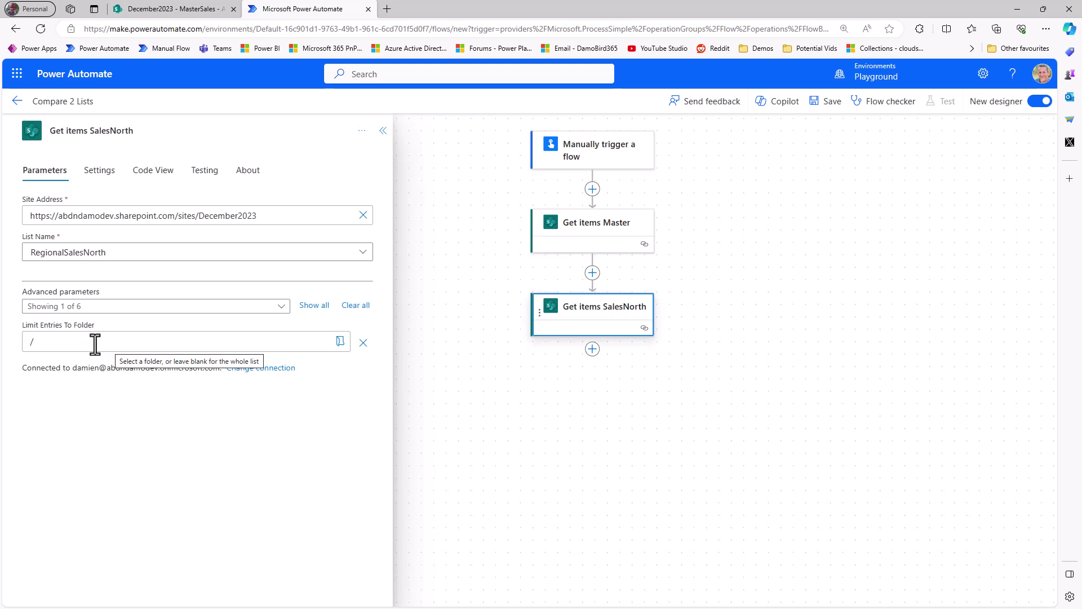
left_click(101, 175)
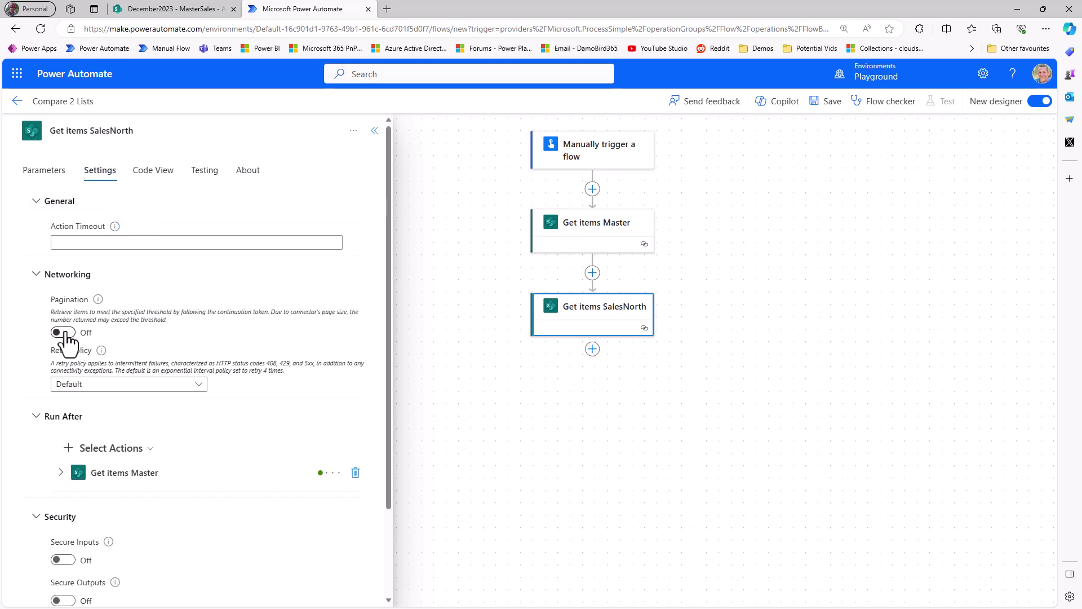
Add a Select step below Get items SalesNorth reading Get items Master's body/value.
left_click(592, 349)
left_click(586, 373)
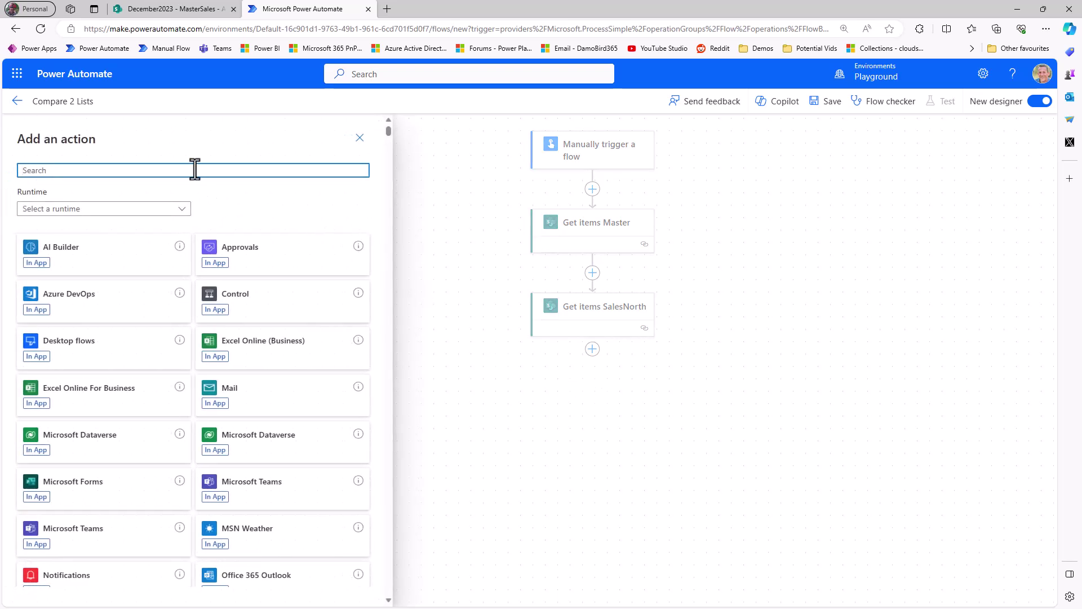
type("Select")
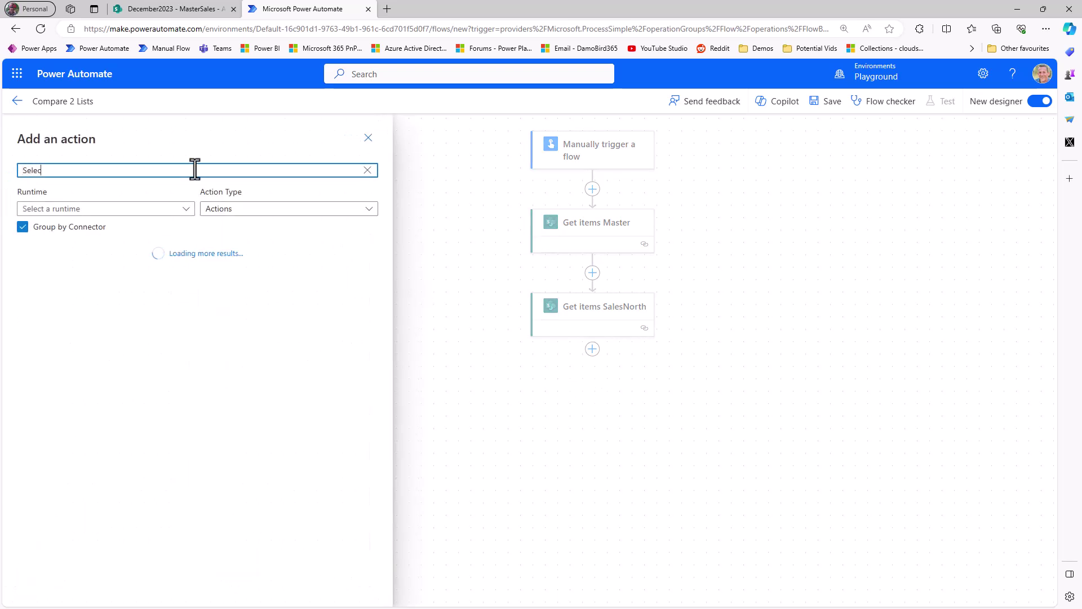
left_click(127, 431)
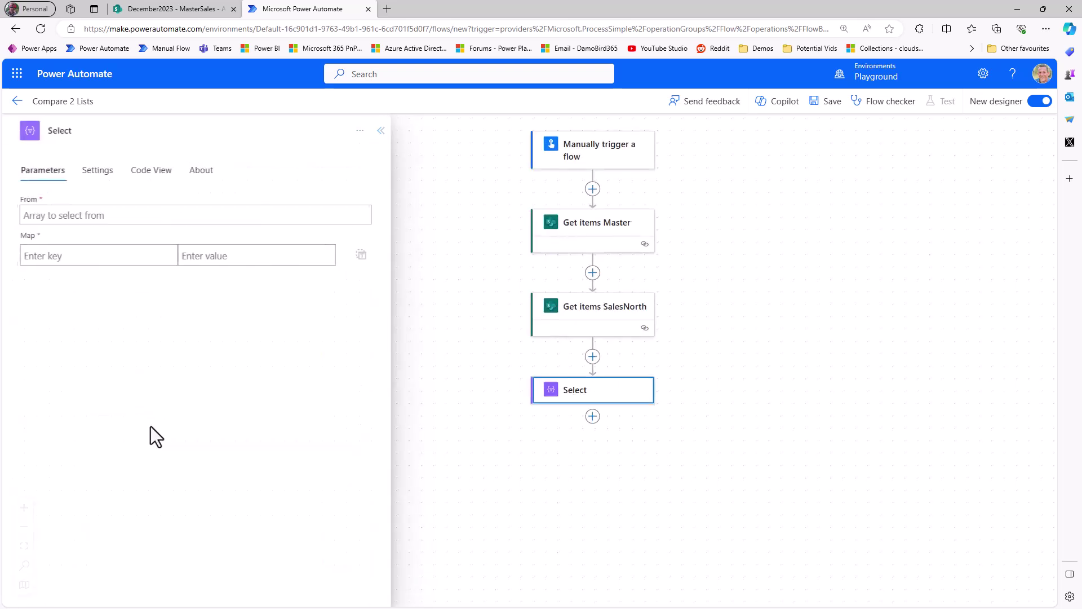
left_click(172, 214)
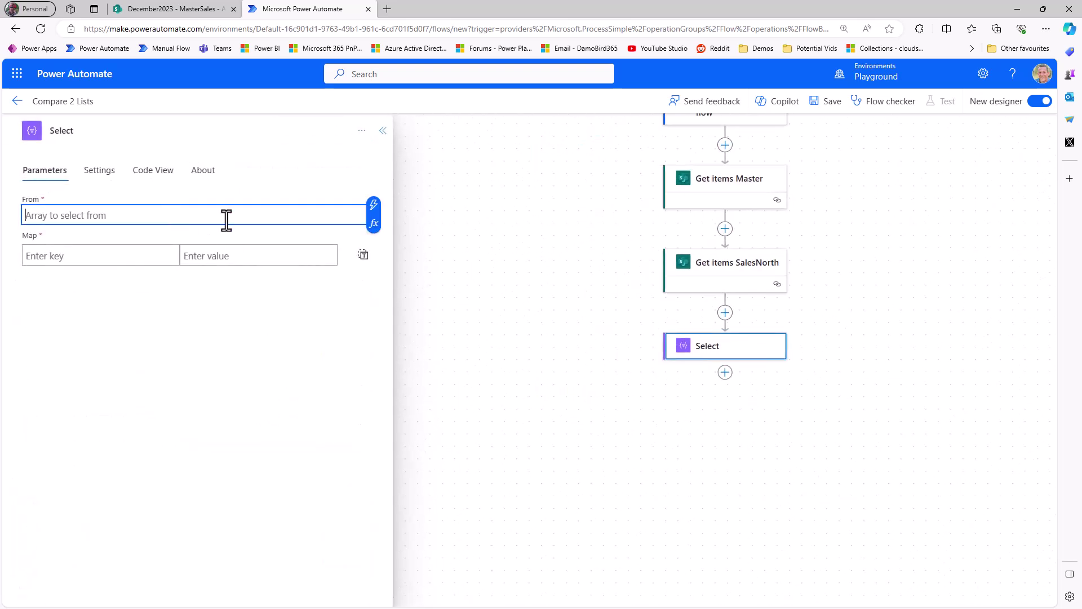
left_click(373, 205)
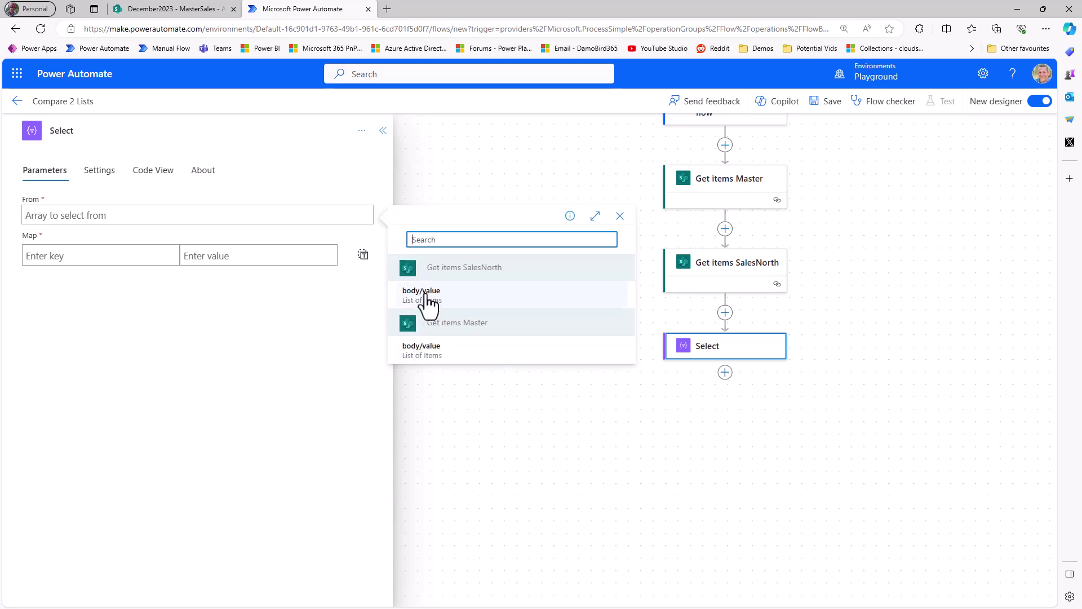
left_click(430, 350)
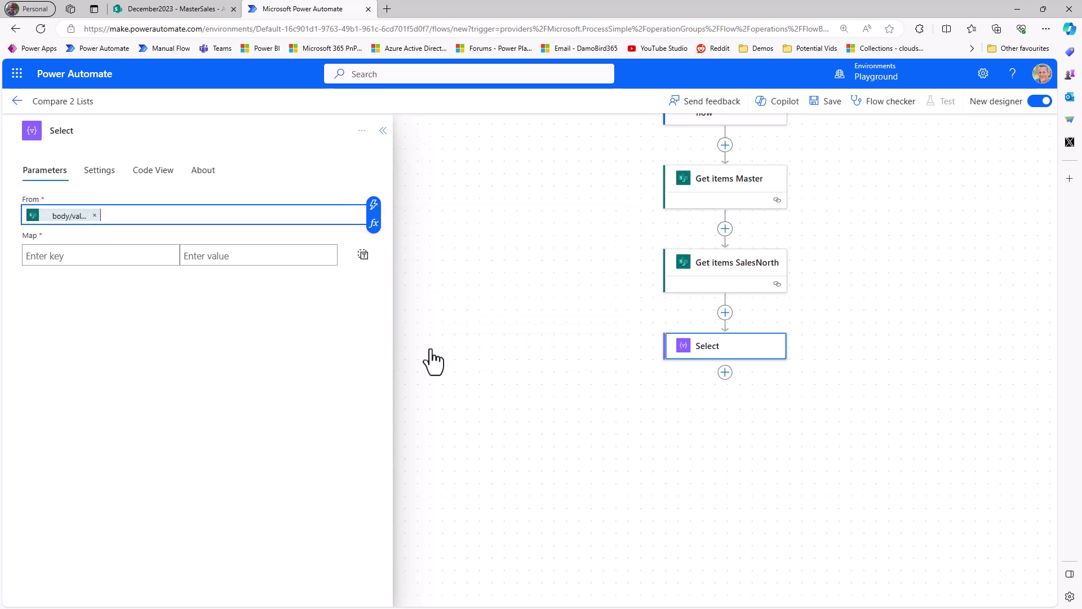
Switch the Select map to text mode and map each item to its Title.
left_click(363, 255)
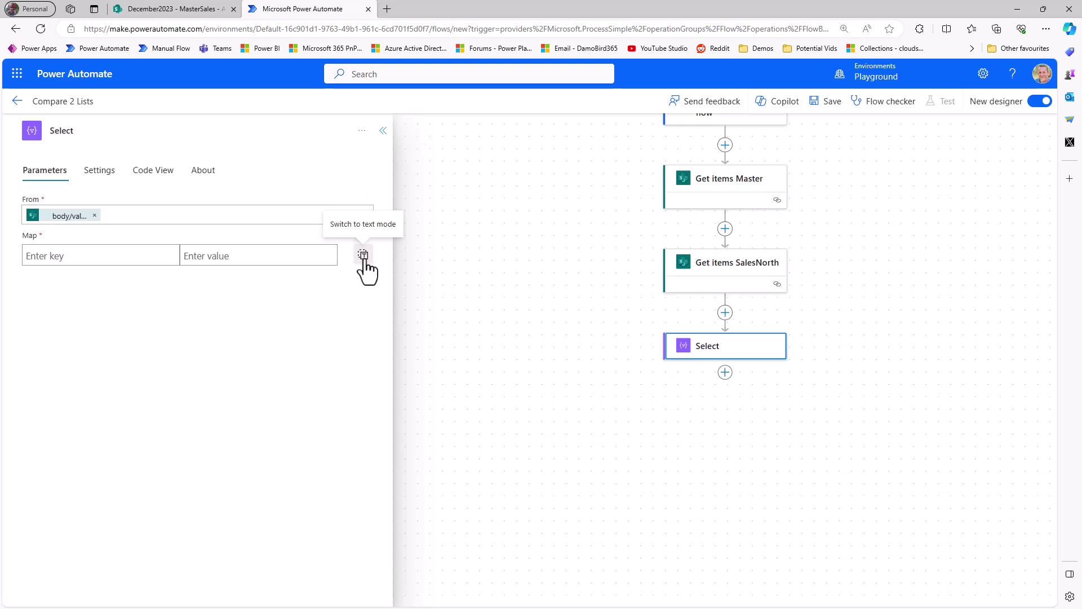
left_click(239, 251)
left_click(344, 242)
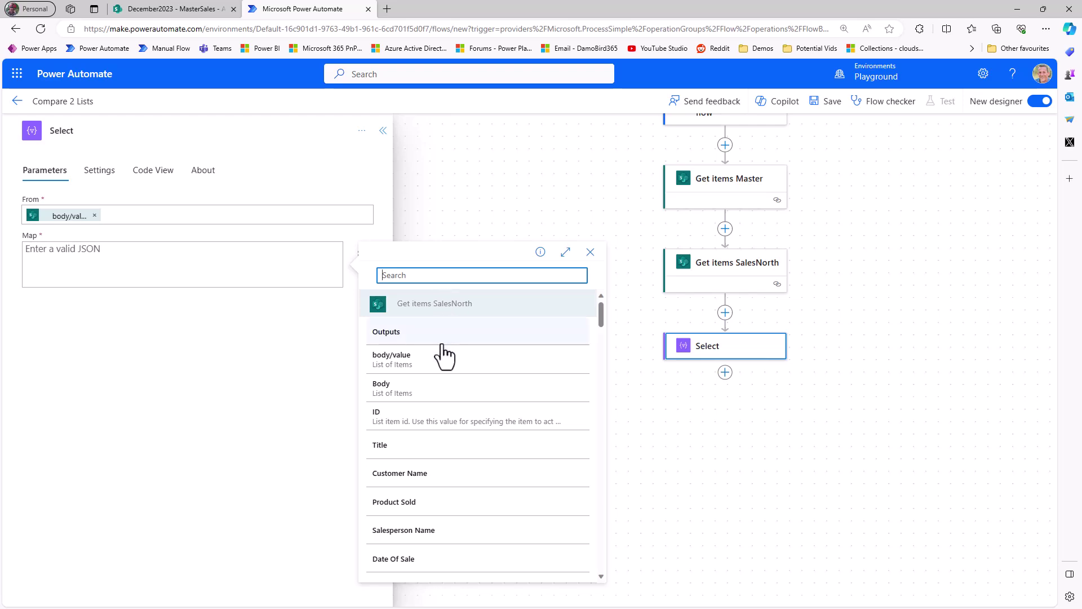
scroll(442, 360, "down", 3)
scroll(445, 383, "down", 15)
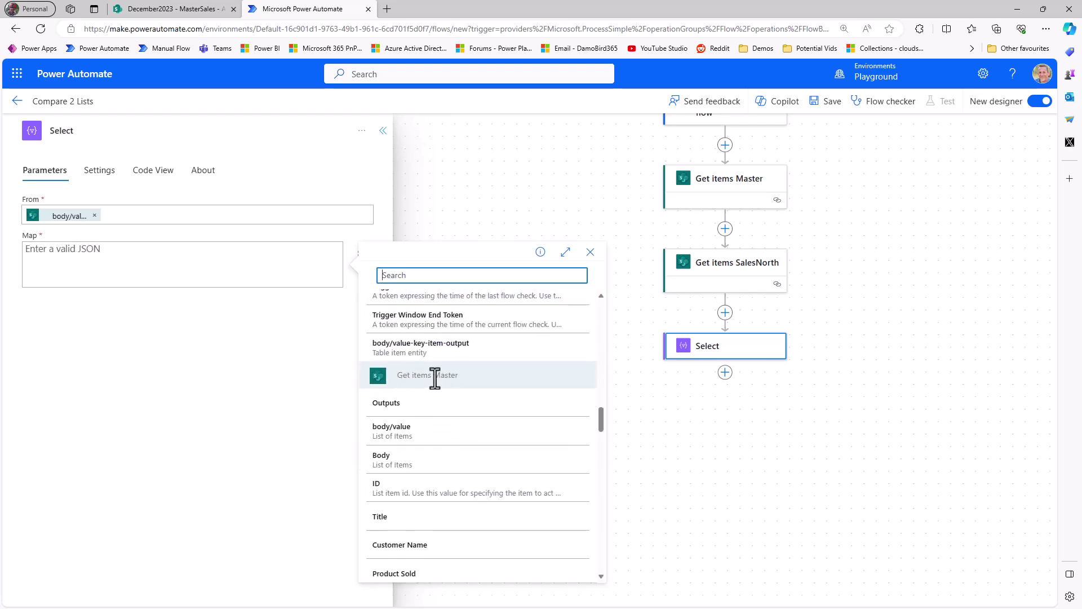
scroll(422, 456, "down", 2)
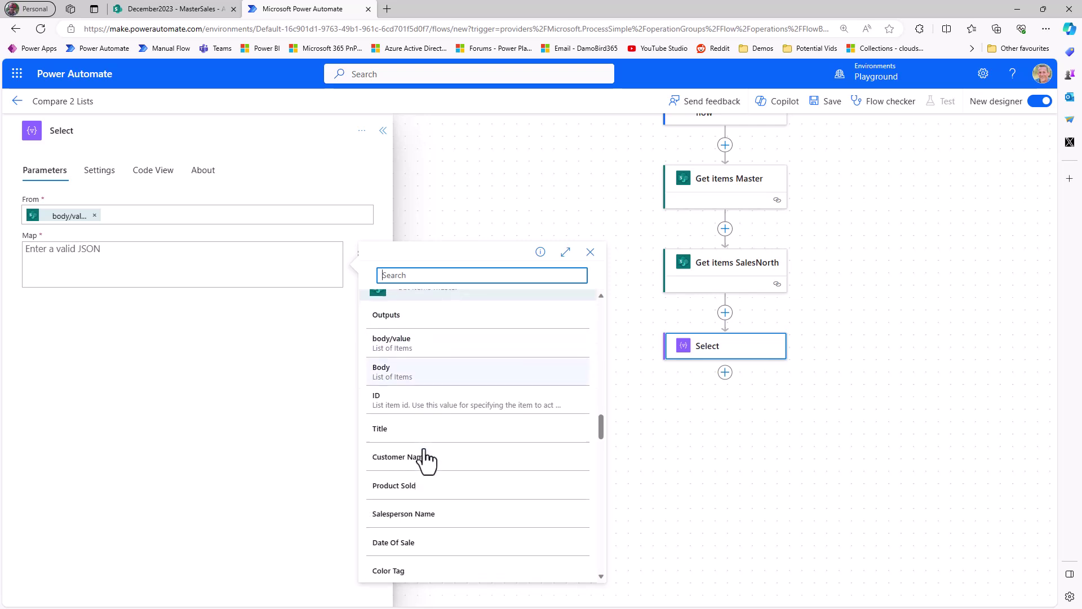
left_click(398, 429)
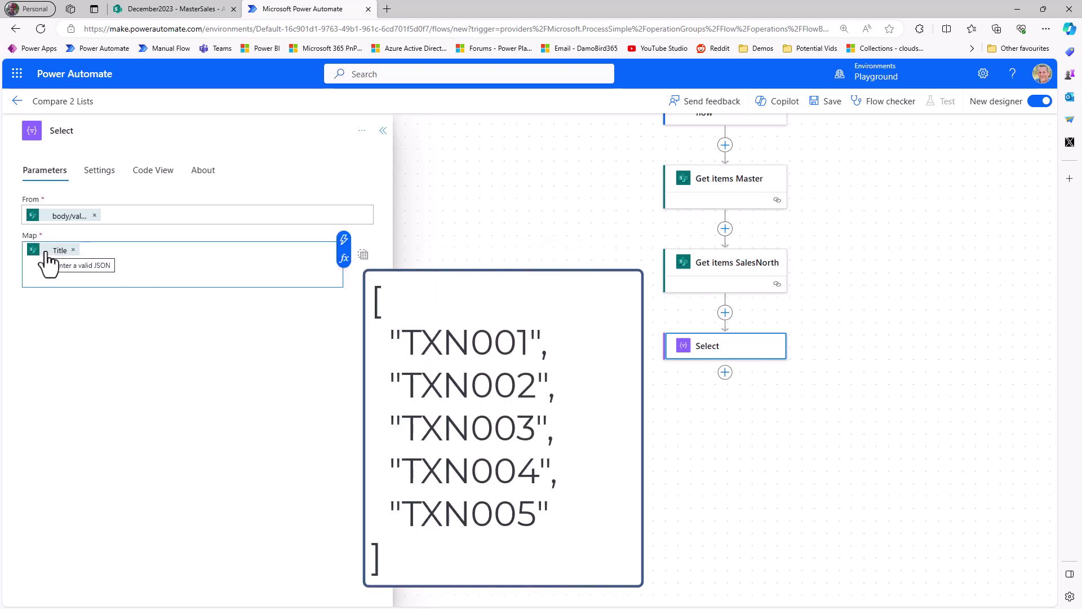
Add a Filter array step below Select, filtering Get items SalesNorth's body/value.
left_click(725, 373)
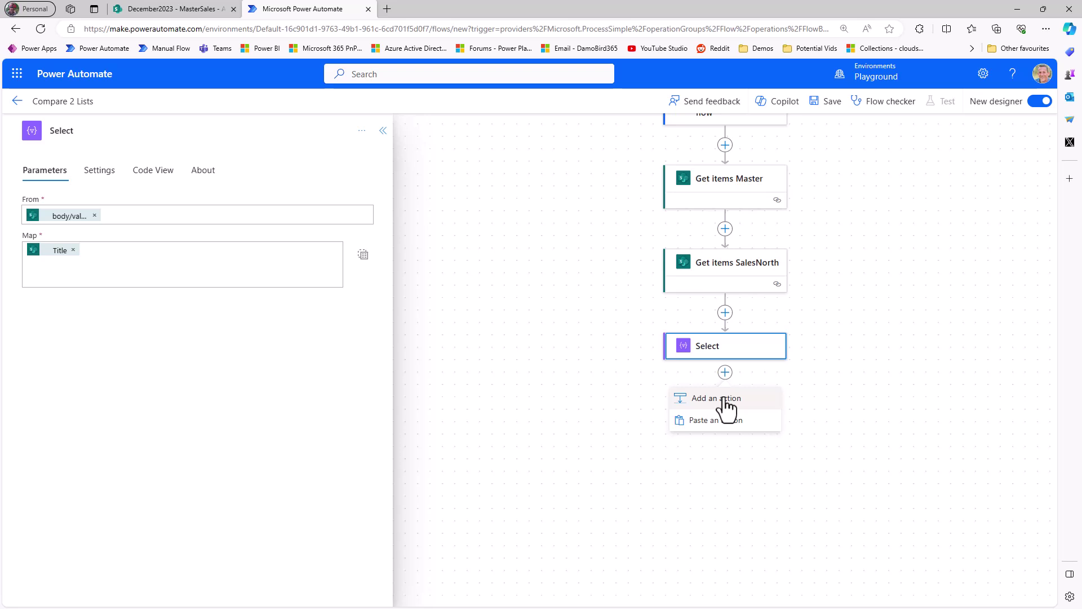
left_click(728, 403)
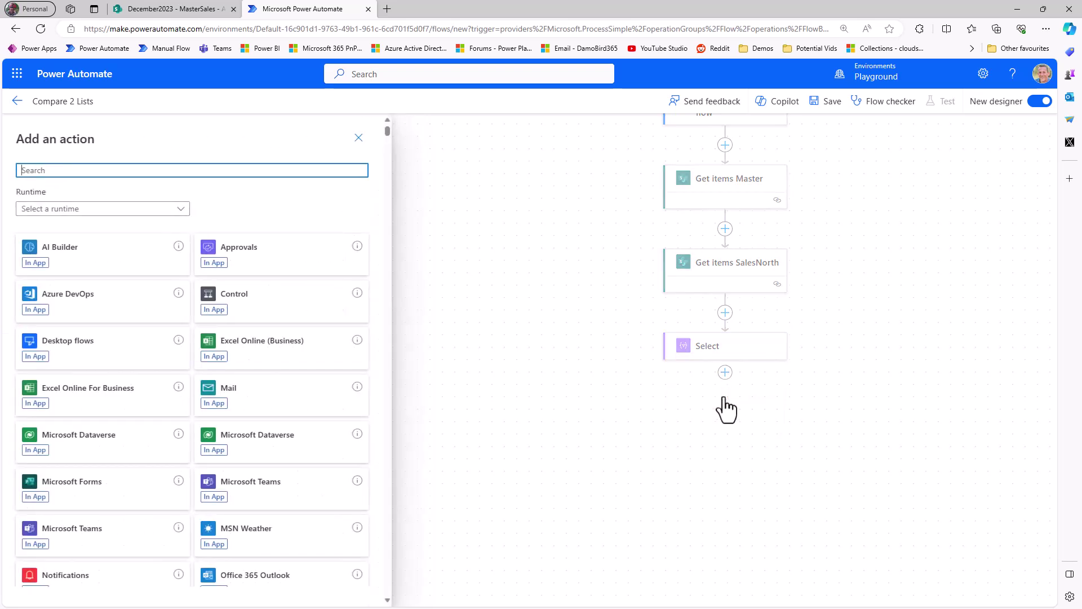
type("Filter")
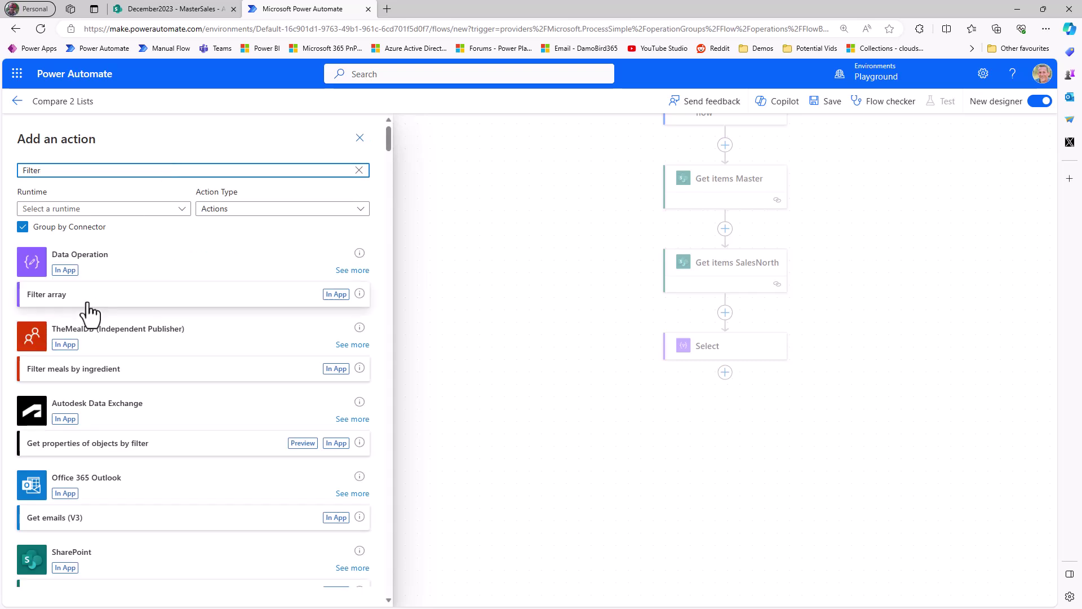
left_click(87, 310)
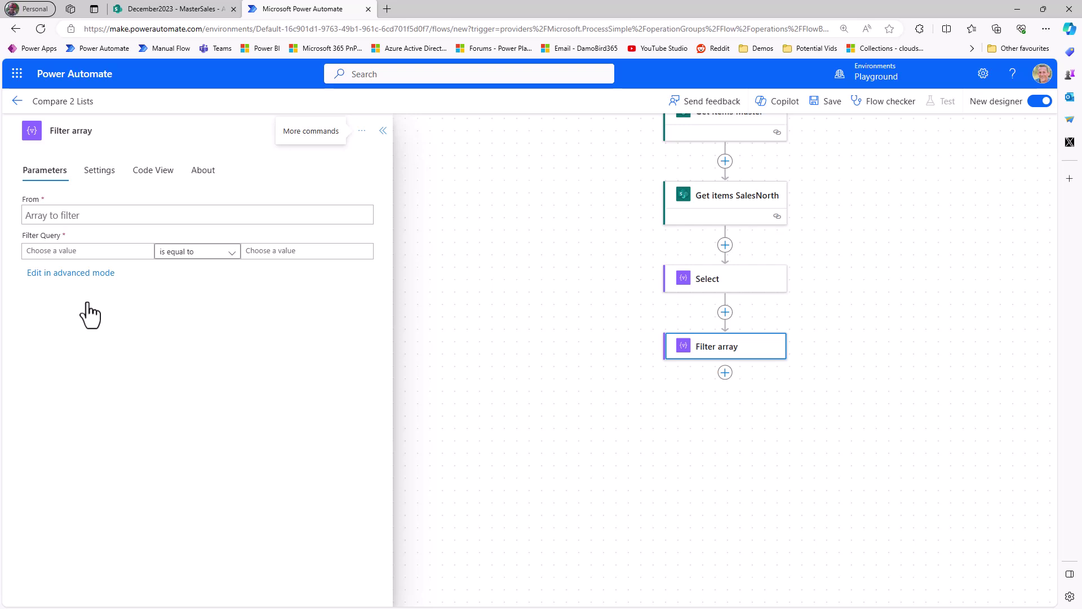
left_click(102, 219)
left_click(373, 213)
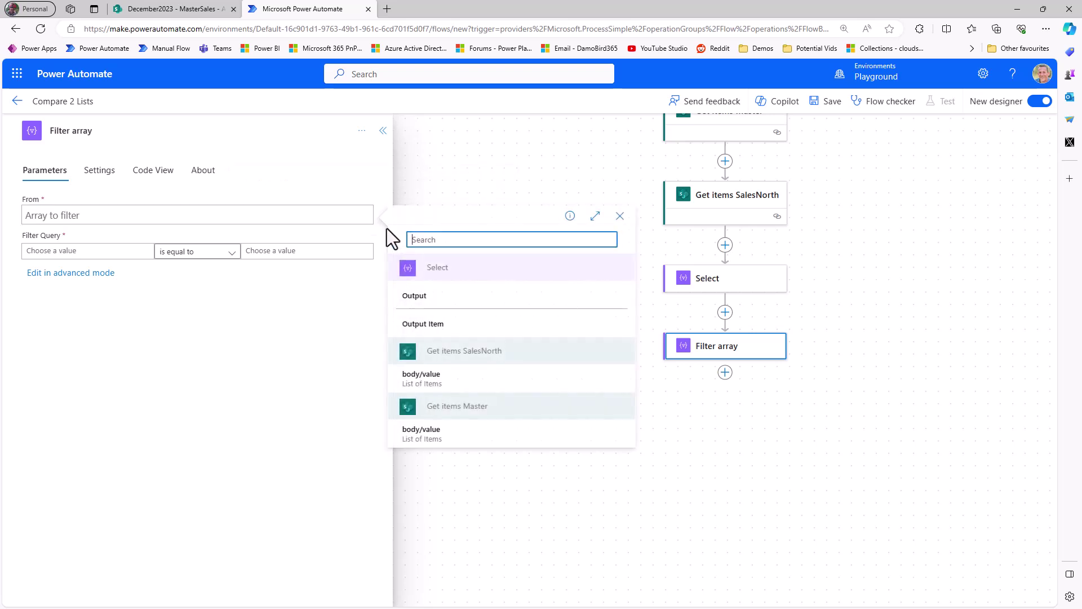
left_click(458, 379)
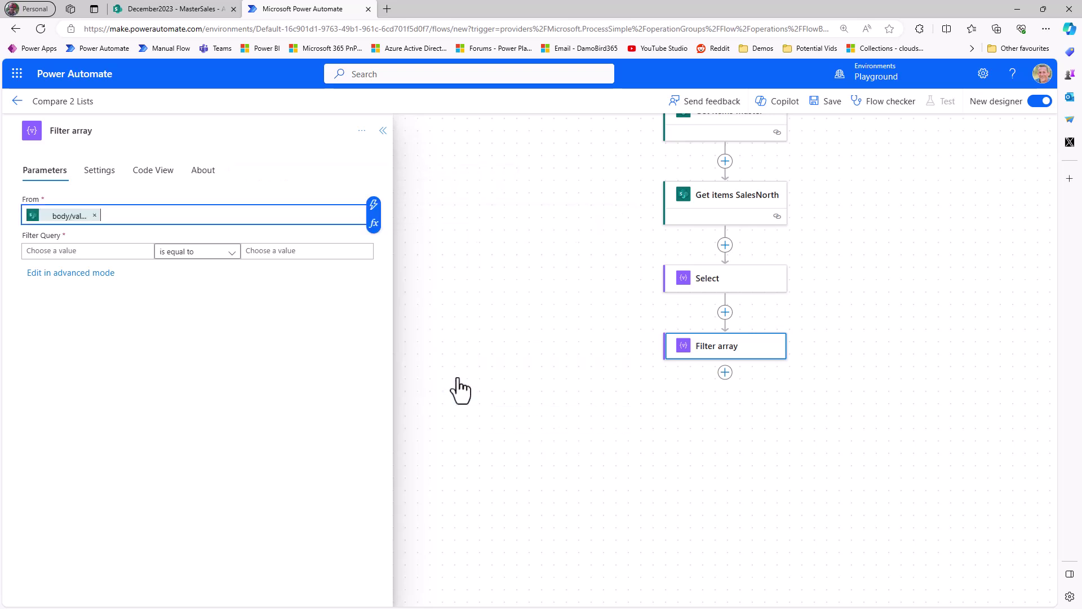
Set the filter condition: Select Output does not contain the SalesNorth item's Title.
left_click(82, 251)
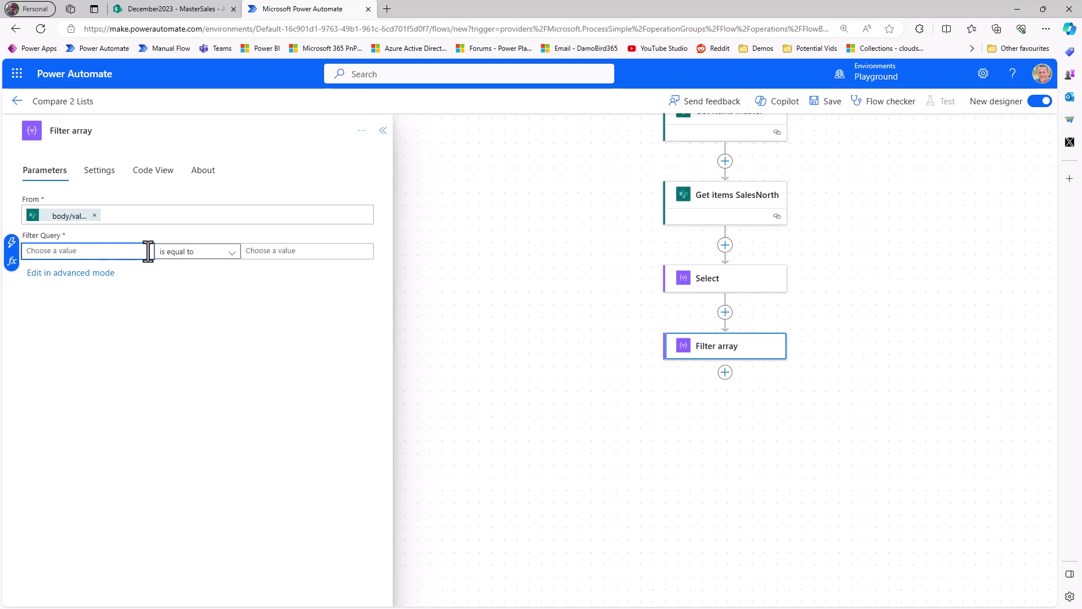
left_click(11, 243)
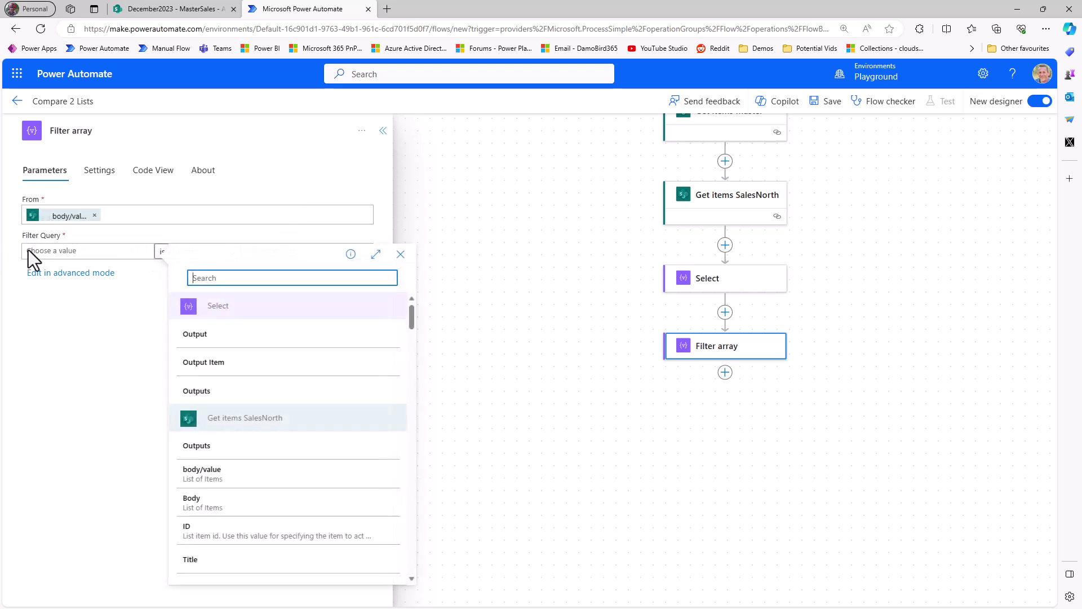
left_click(213, 339)
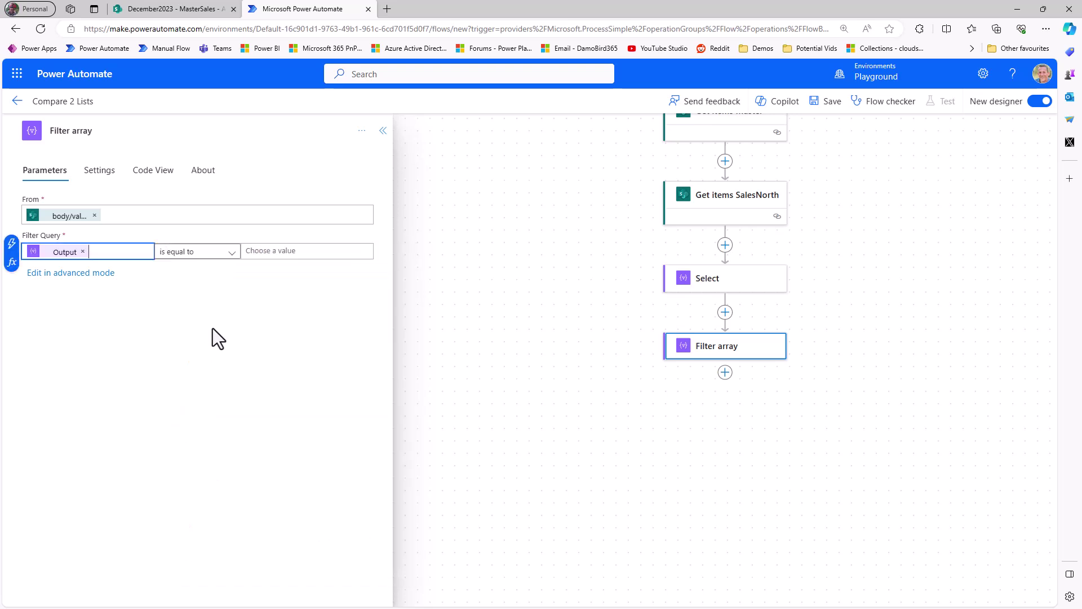
left_click(231, 252)
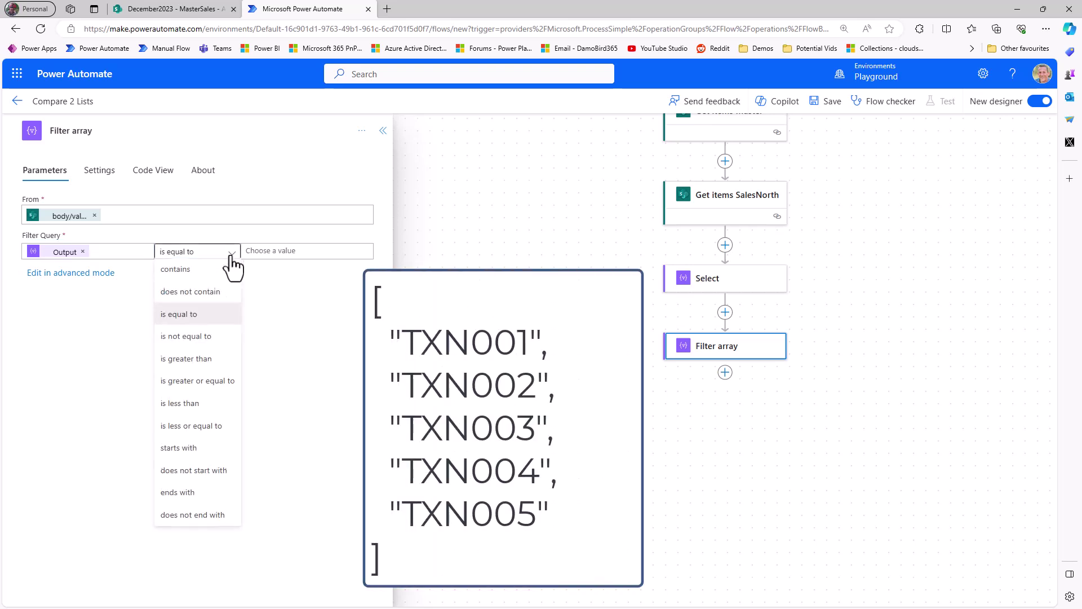
left_click(204, 294)
left_click(285, 252)
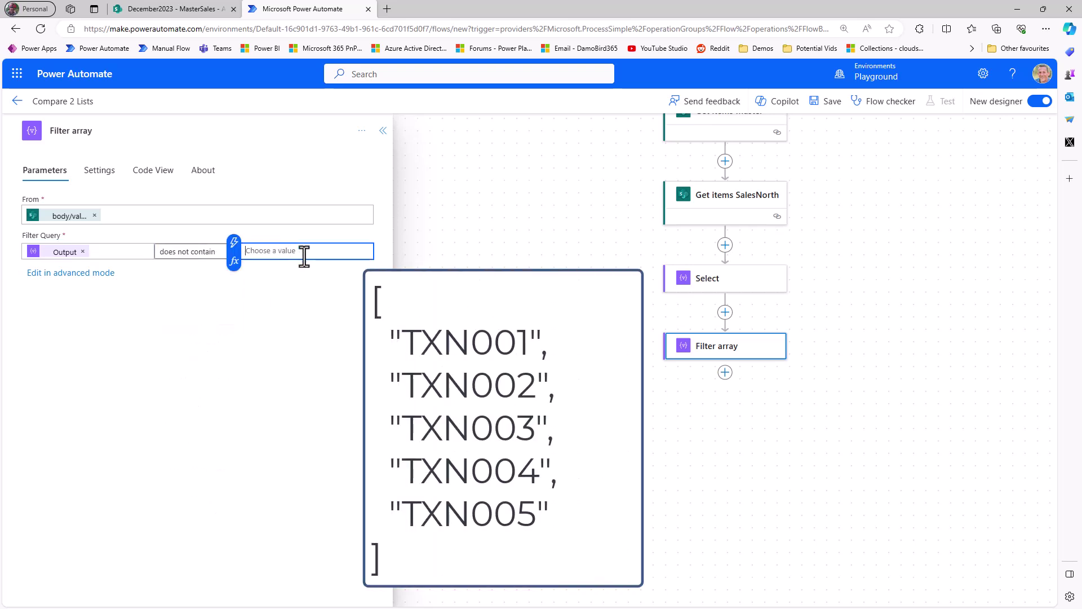
left_click(234, 243)
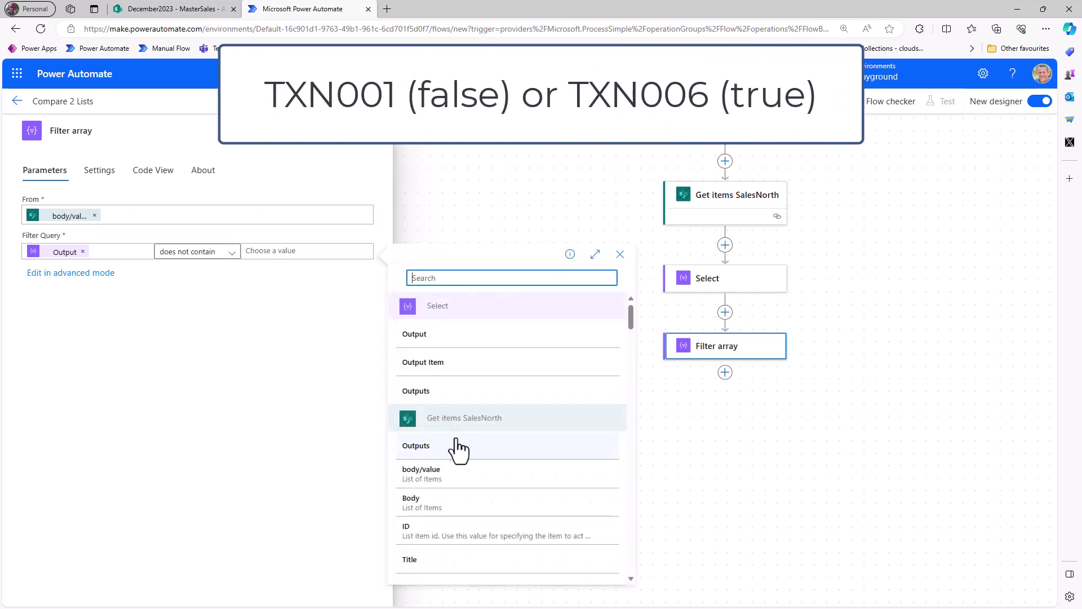
scroll(465, 451, "down", 1)
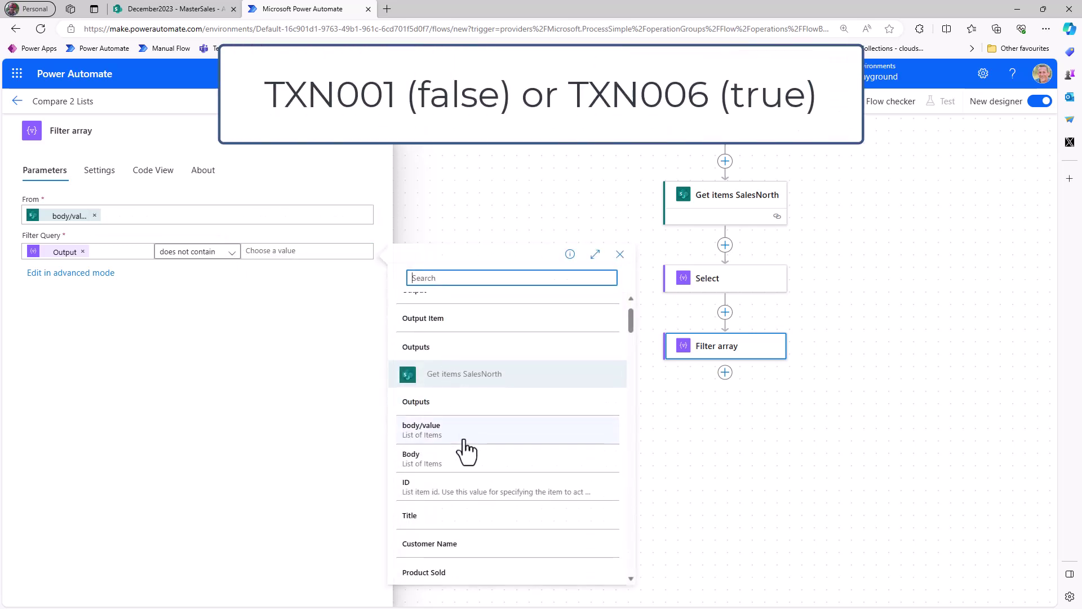
left_click(434, 517)
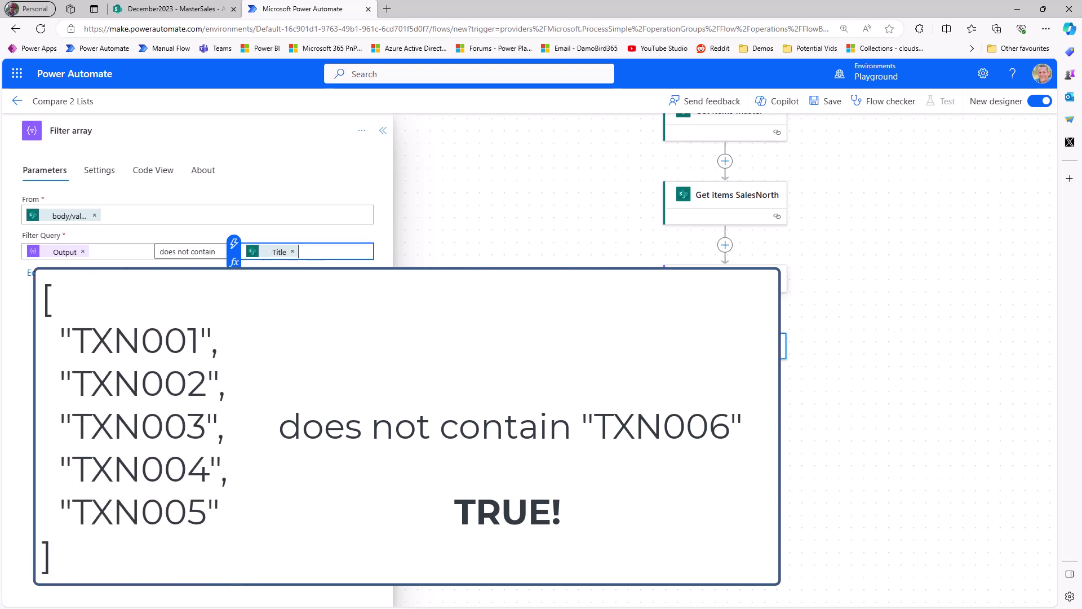
left_click(191, 9)
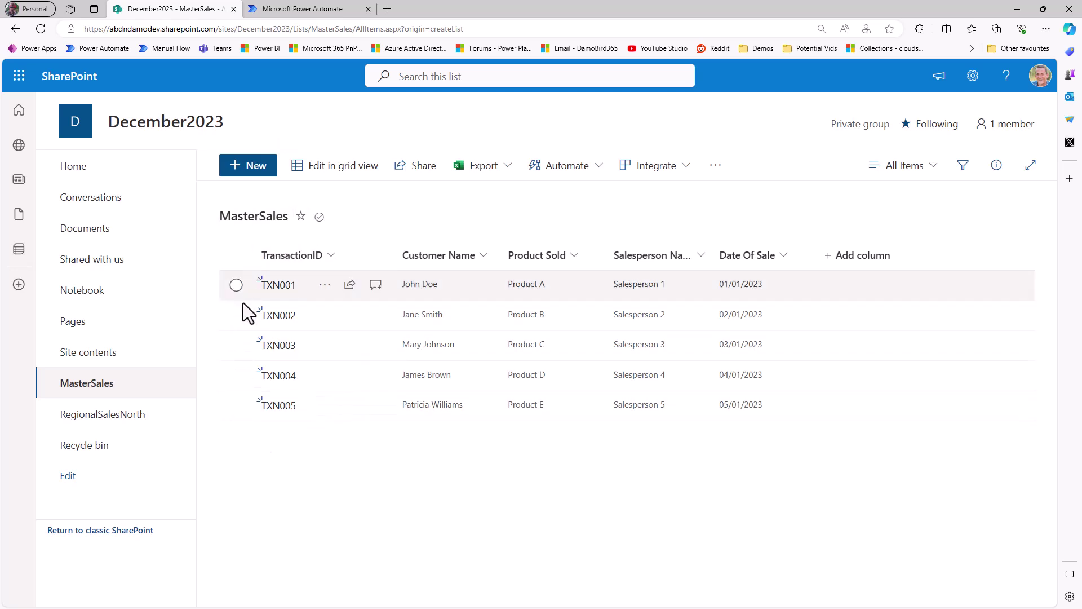
View the RegionalSalesNorth list items TXN001, TXN002 and TXN006 alongside the flow.
left_click(289, 10)
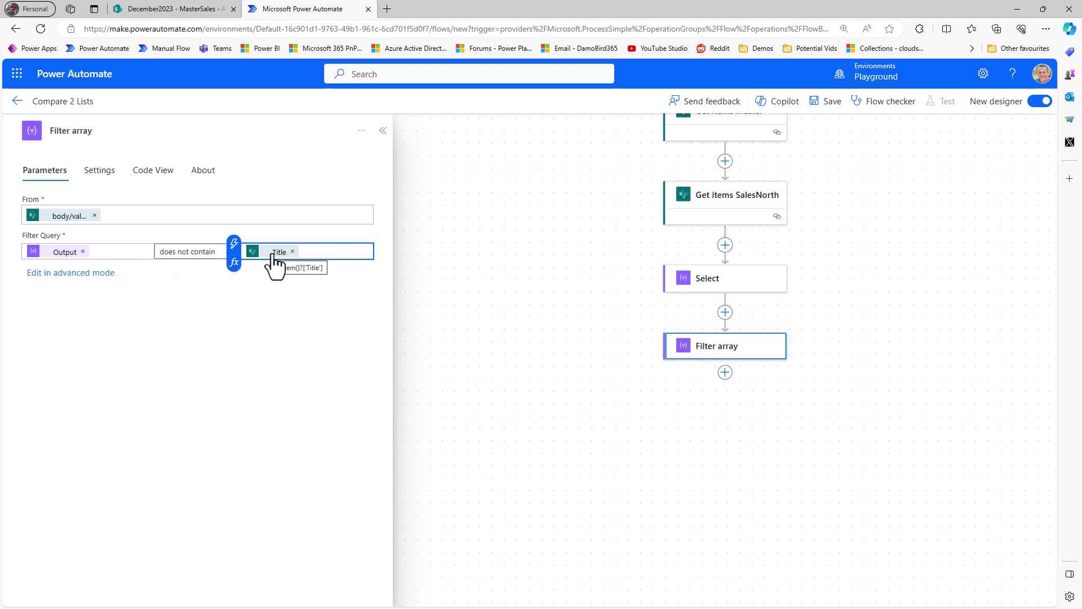
key("alt+Tab")
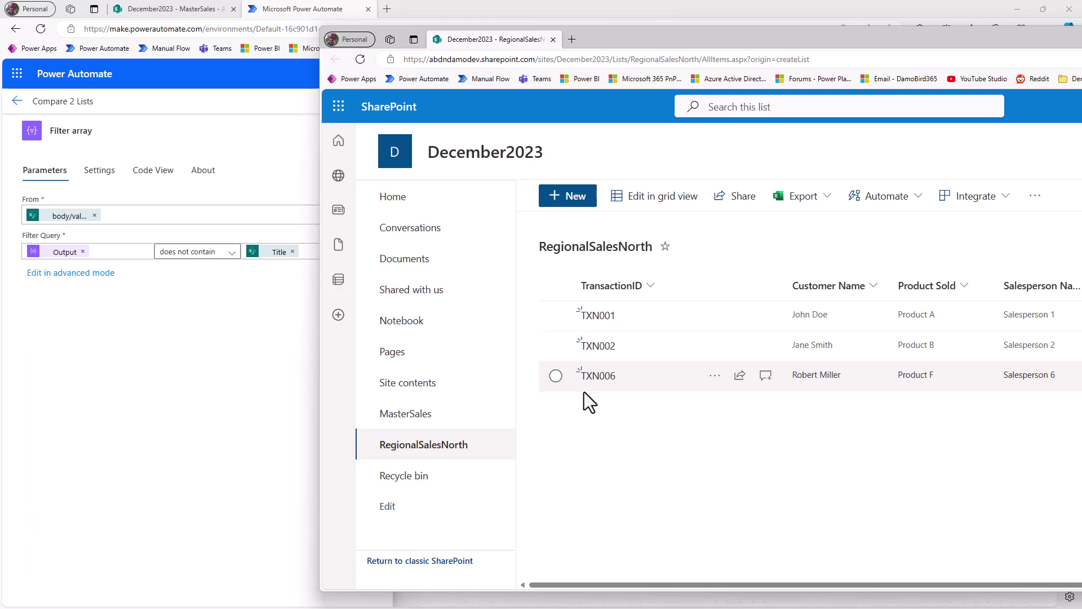
key("alt+Tab")
Save the flow and inspect the Select output and raw Filter array inputs TXN001, TXN002, TXN006.
left_click(824, 107)
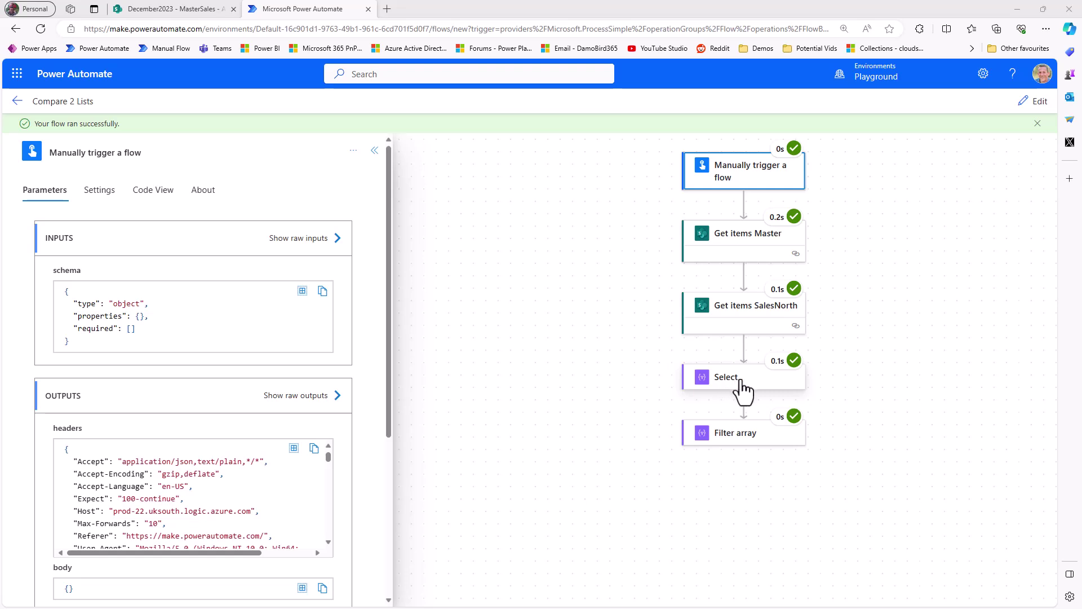
left_click(742, 382)
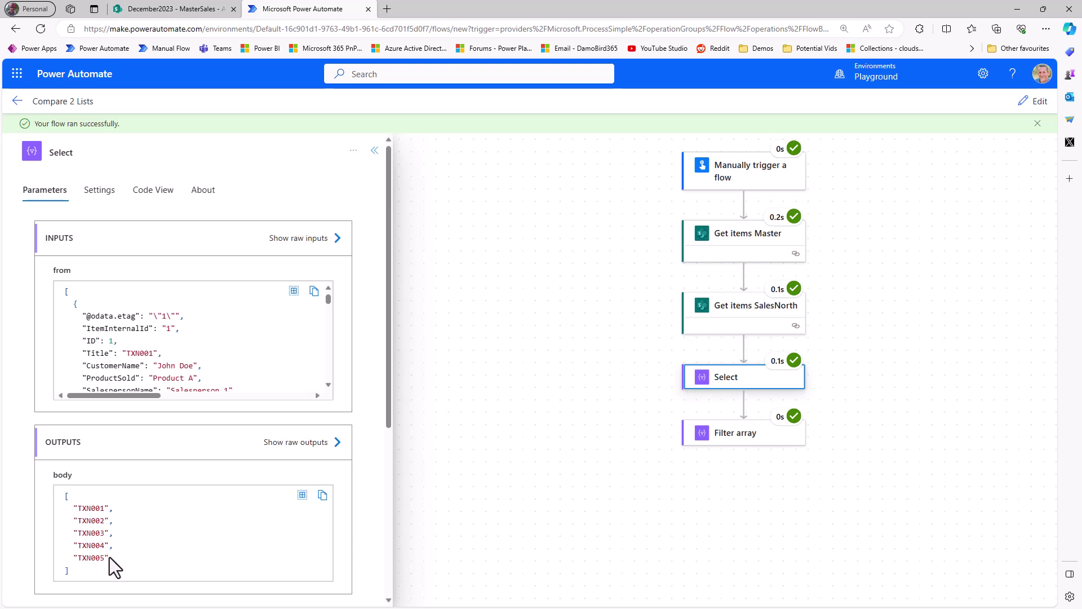
left_click(762, 441)
left_click(305, 239)
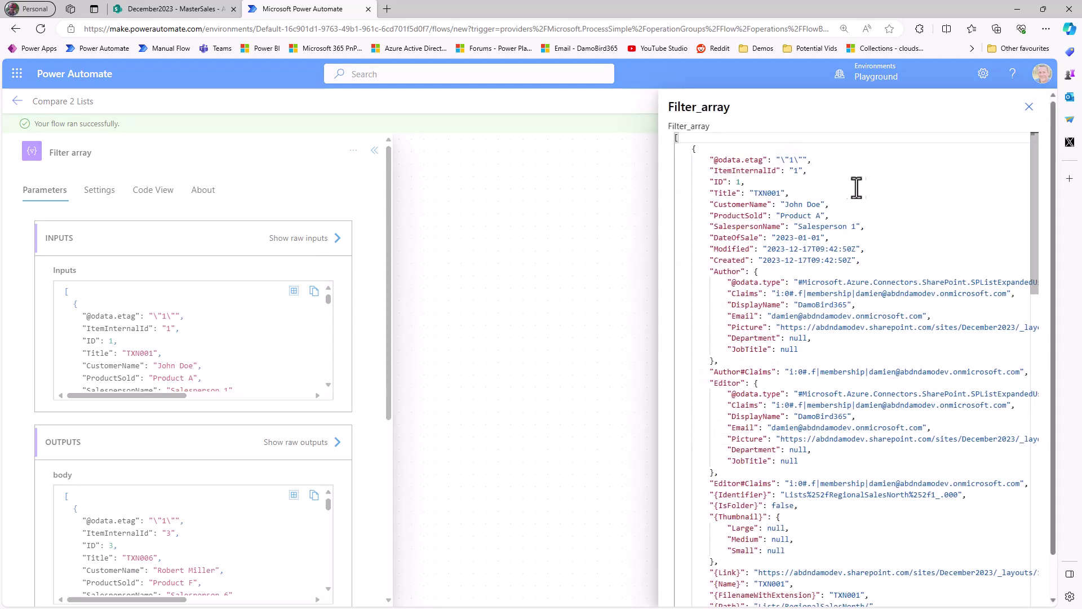
double_click(757, 193)
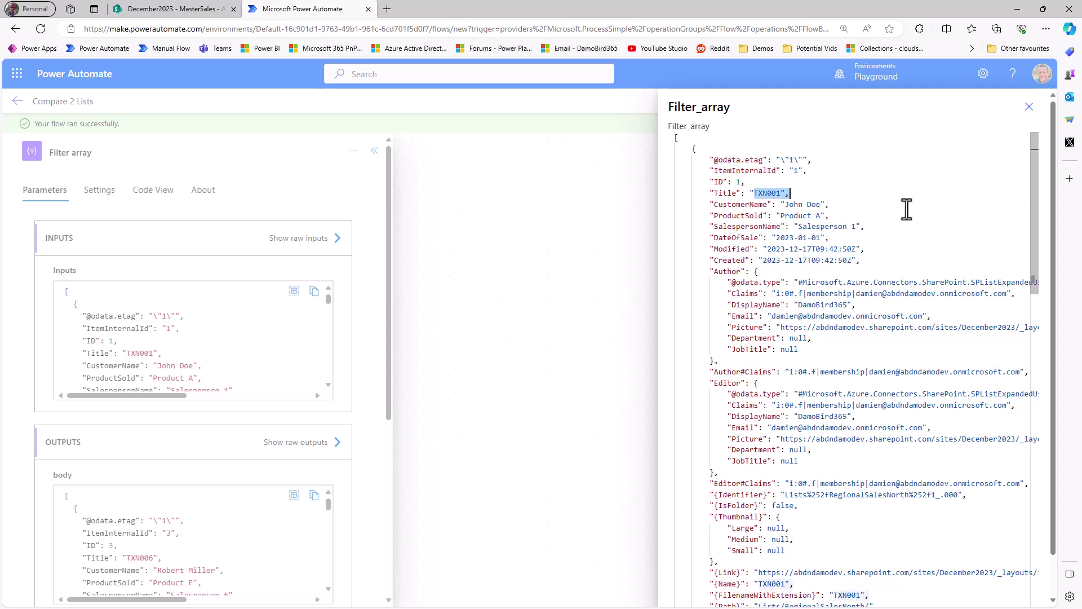
left_click_drag(1039, 217, 1019, 464)
double_click(762, 323)
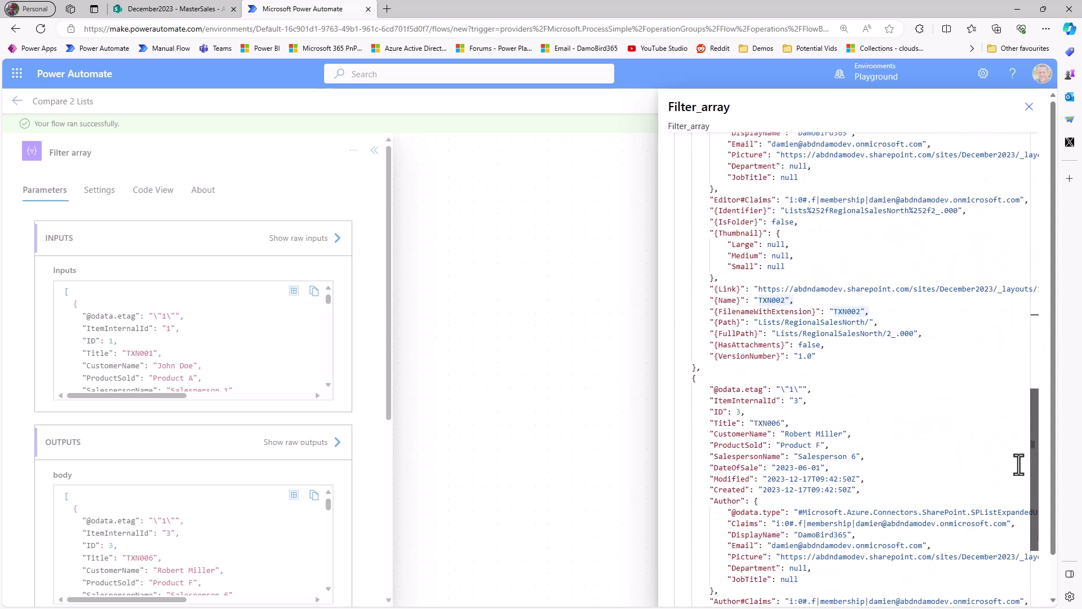
left_click_drag(753, 415, 785, 415)
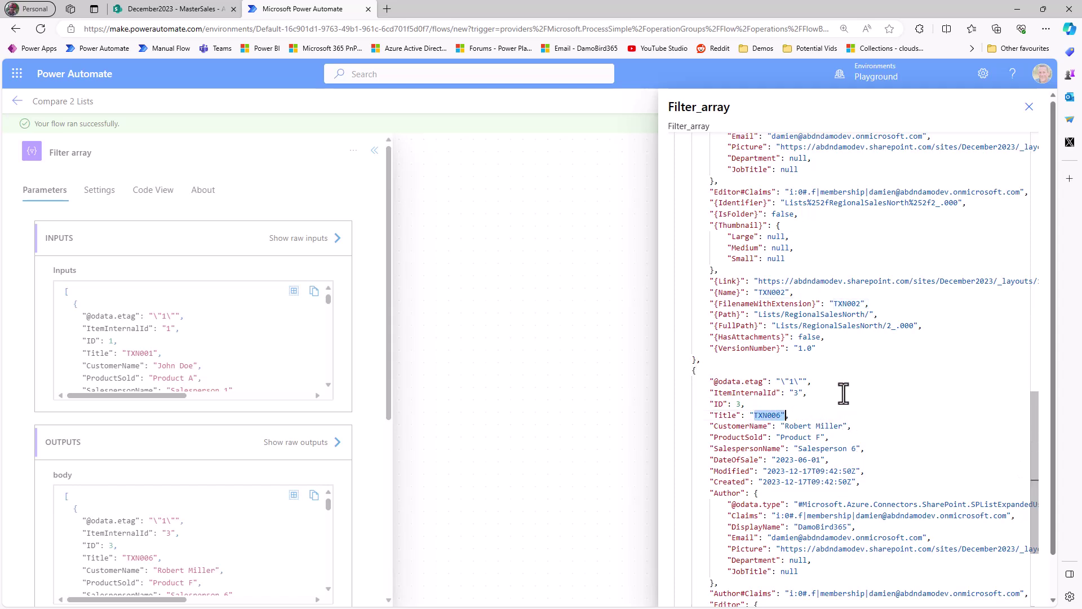
Confirm the raw Filter array outputs contain only the missing item TXN006.
left_click(336, 442)
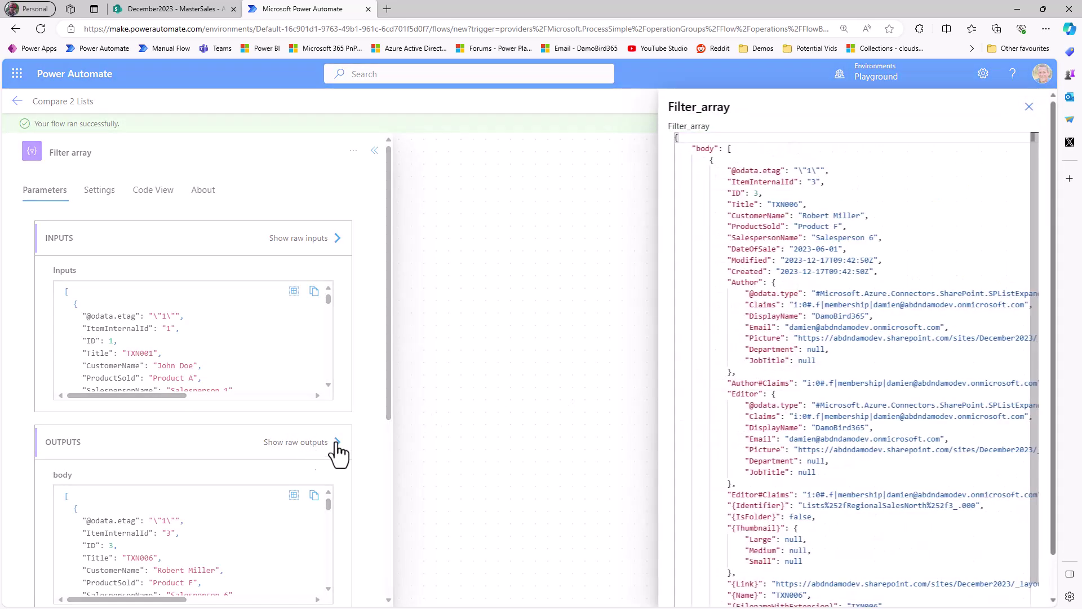
left_click_drag(768, 204, 815, 213)
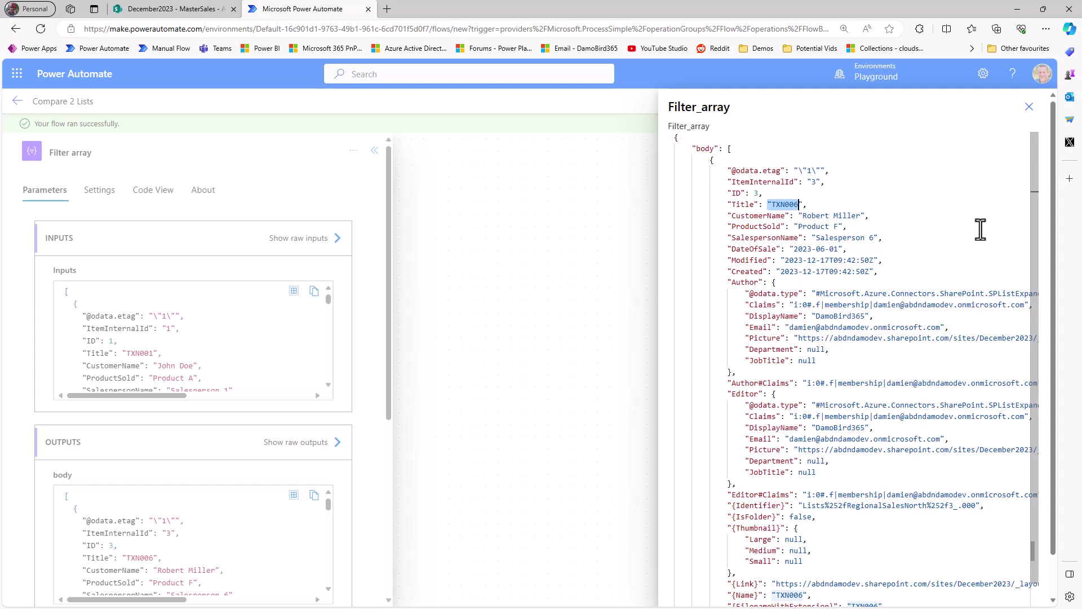
left_click(1029, 106)
left_click(733, 388)
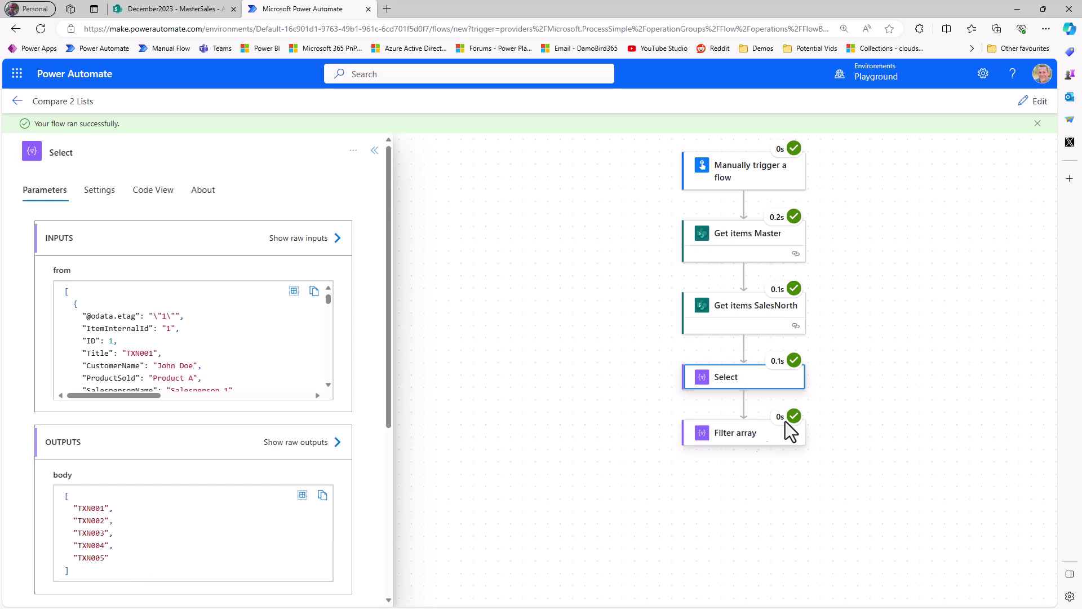
left_click(754, 437)
left_click(297, 443)
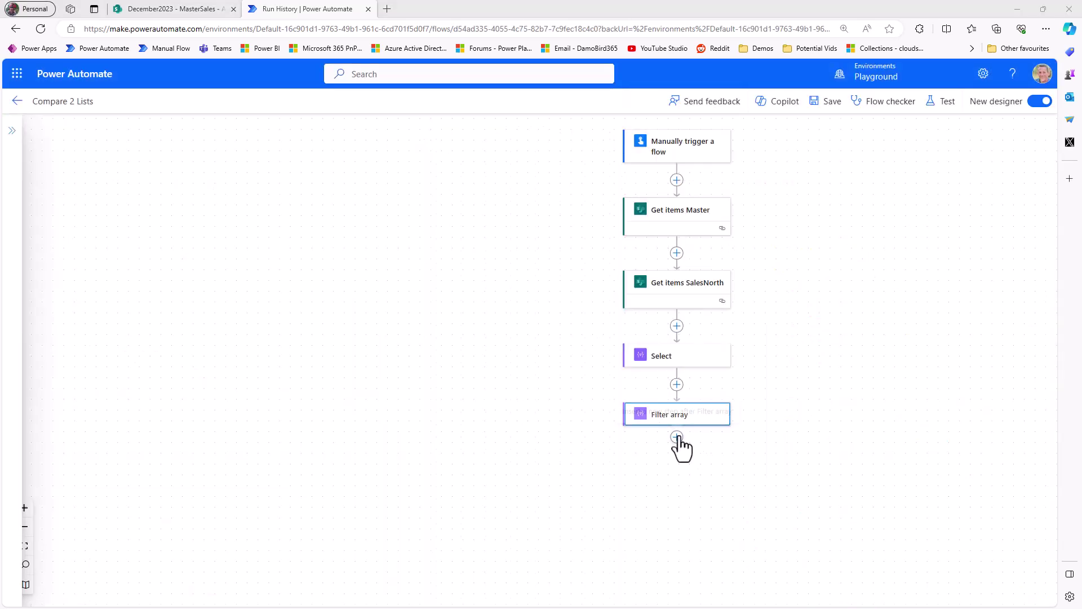
Add a SharePoint Create item action targeting December2023's MasterSales list, with all column fields shown.
left_click(677, 436)
left_click(667, 462)
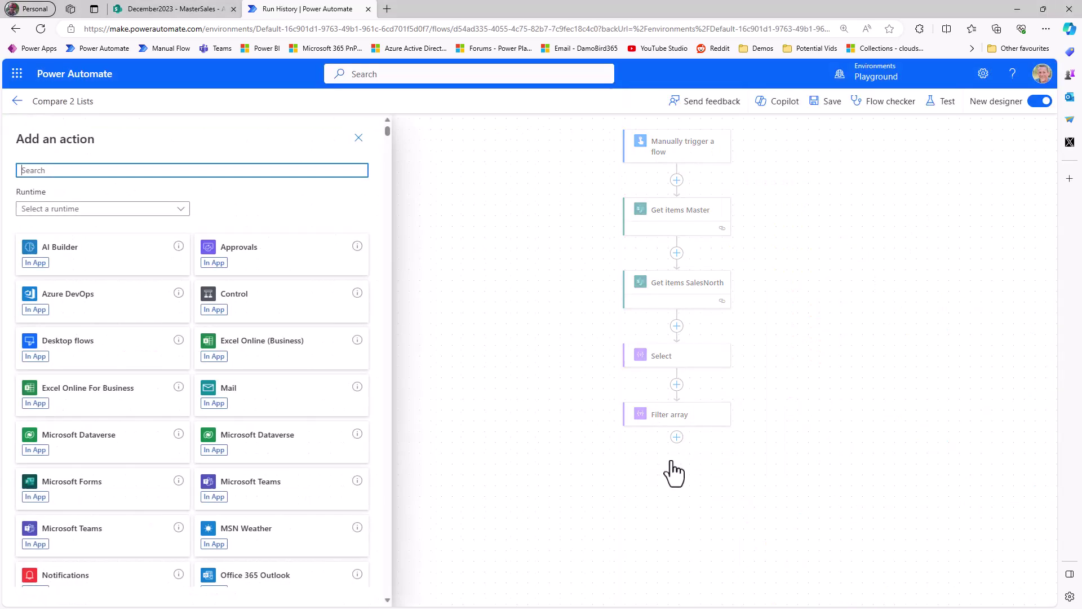
type("create")
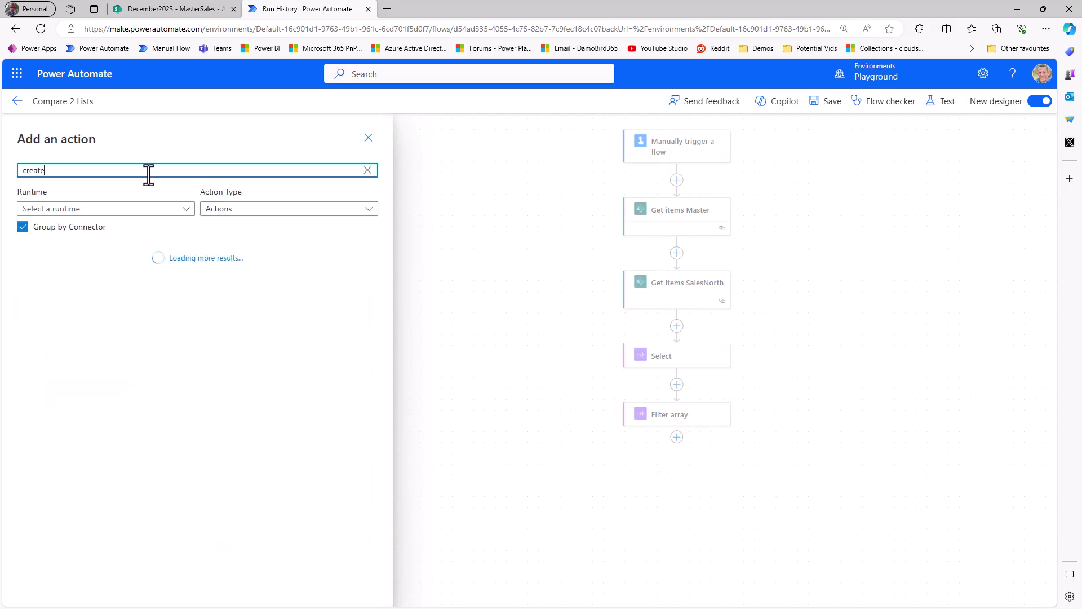
type(" item")
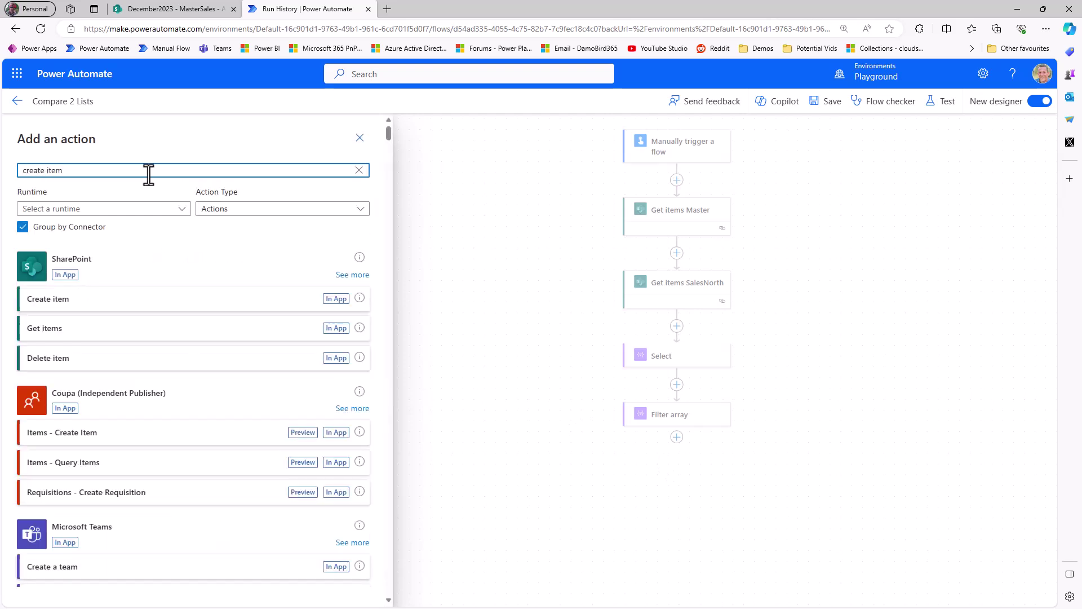
left_click(82, 304)
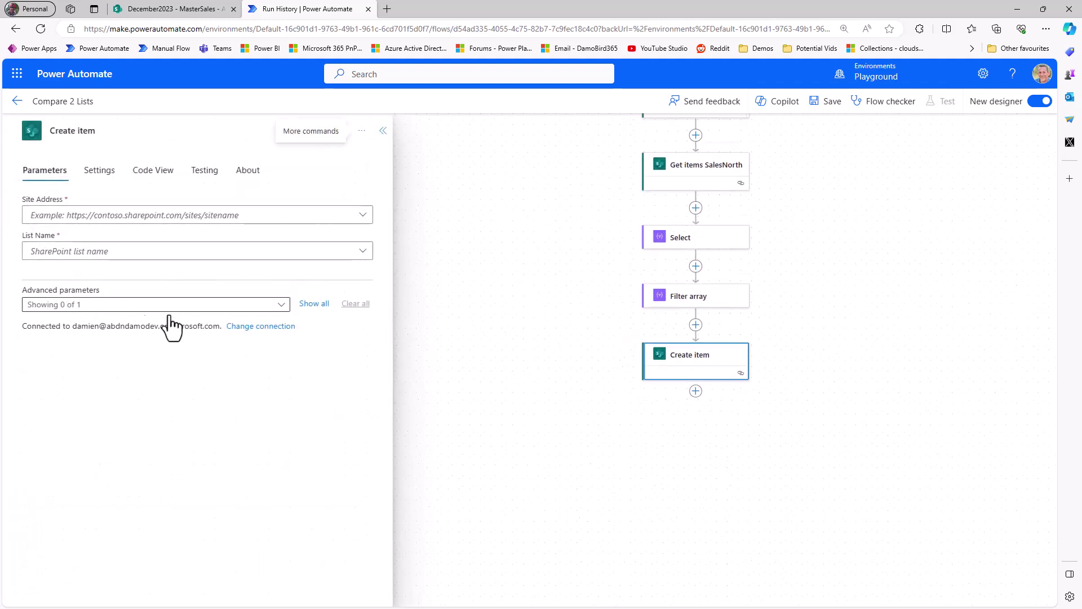
left_click(363, 217)
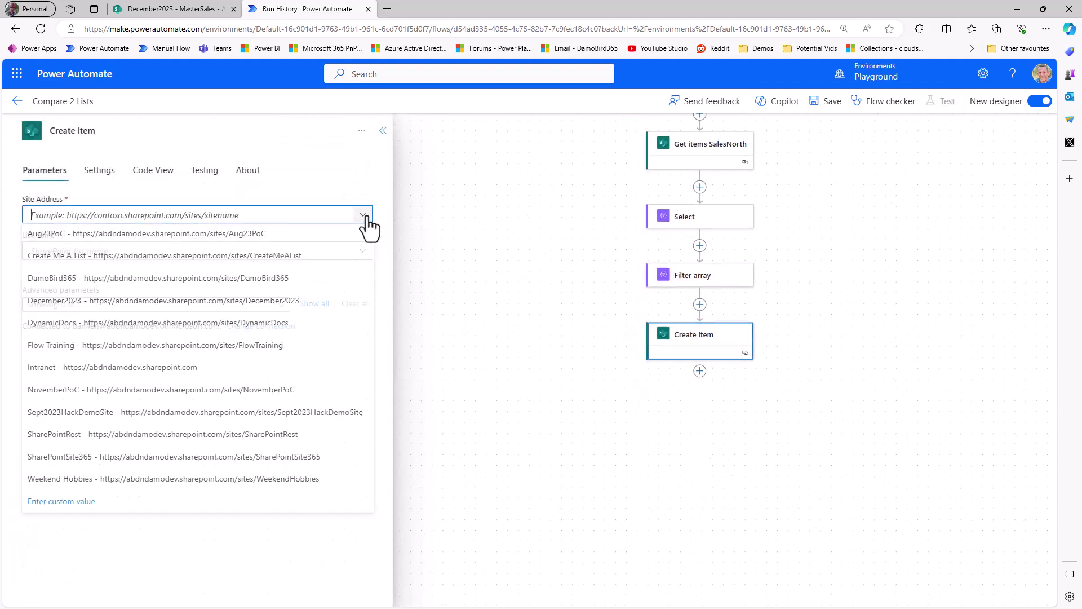
left_click(130, 304)
left_click(101, 255)
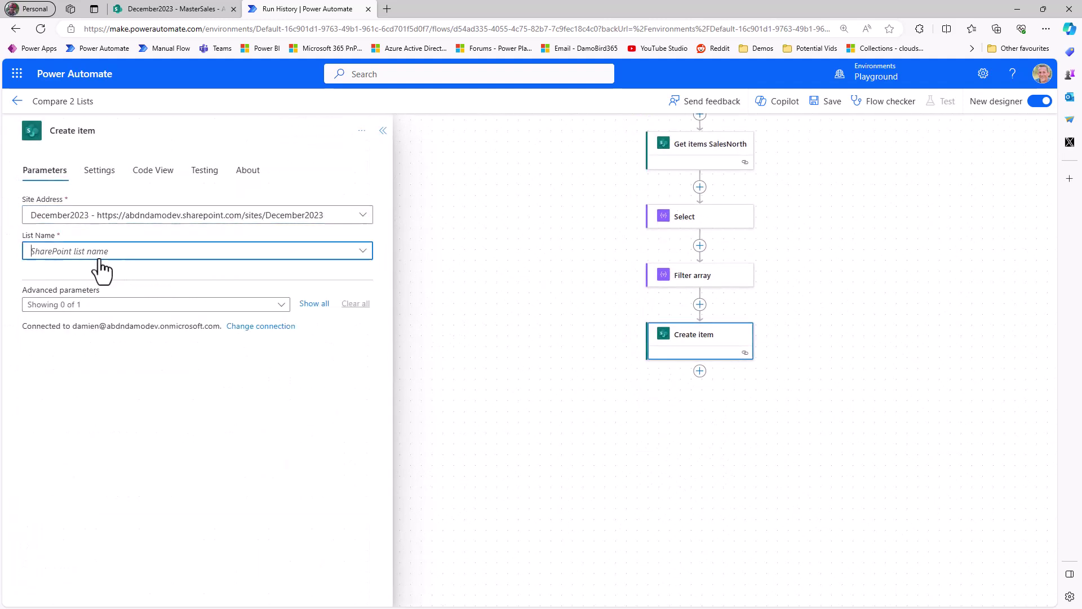
left_click(80, 277)
left_click(310, 307)
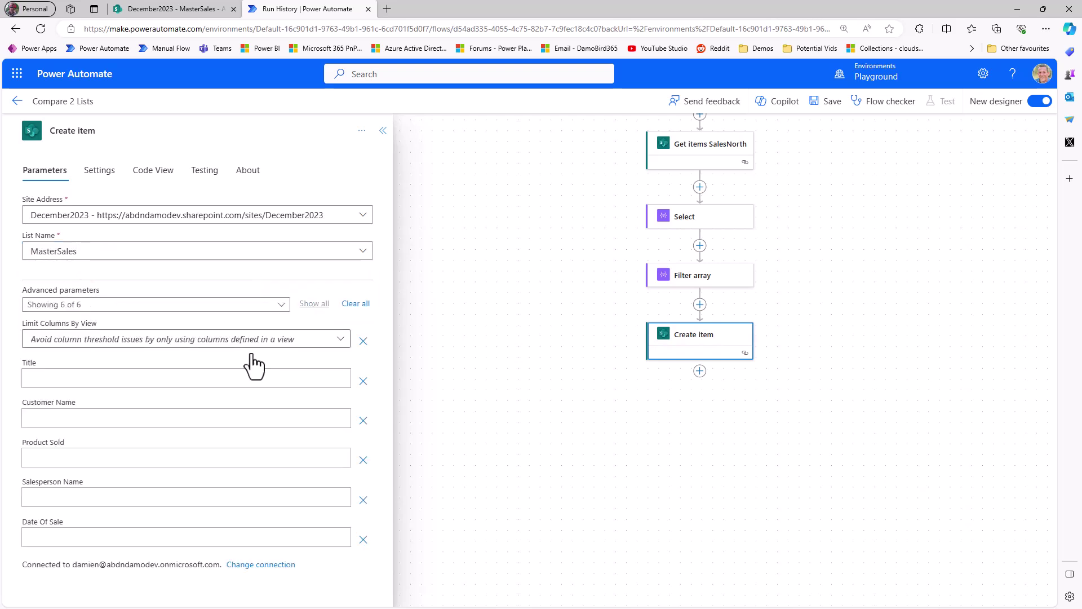
left_click(85, 379)
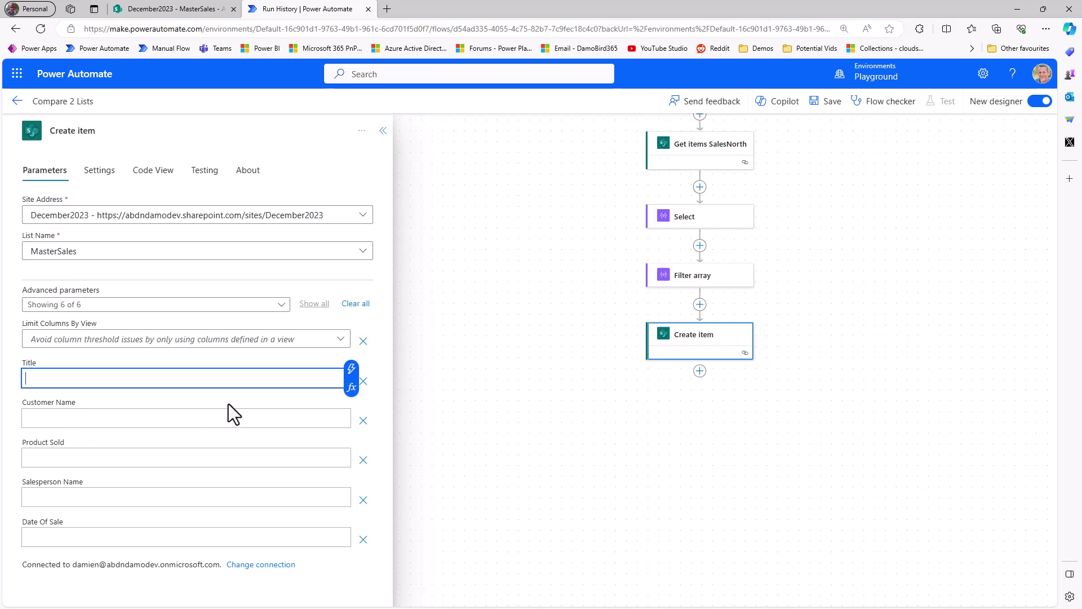
Map Title, Customer Name, Product Sold, Salesperson Name and Date Of Sale to matching SalesNorth values.
left_click(351, 372)
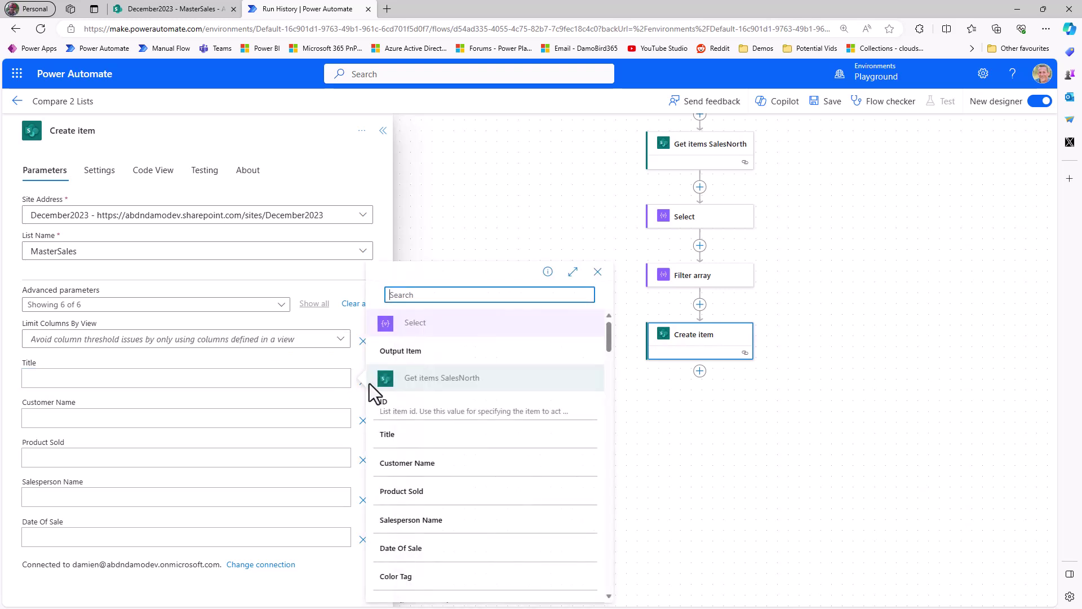
left_click(420, 449)
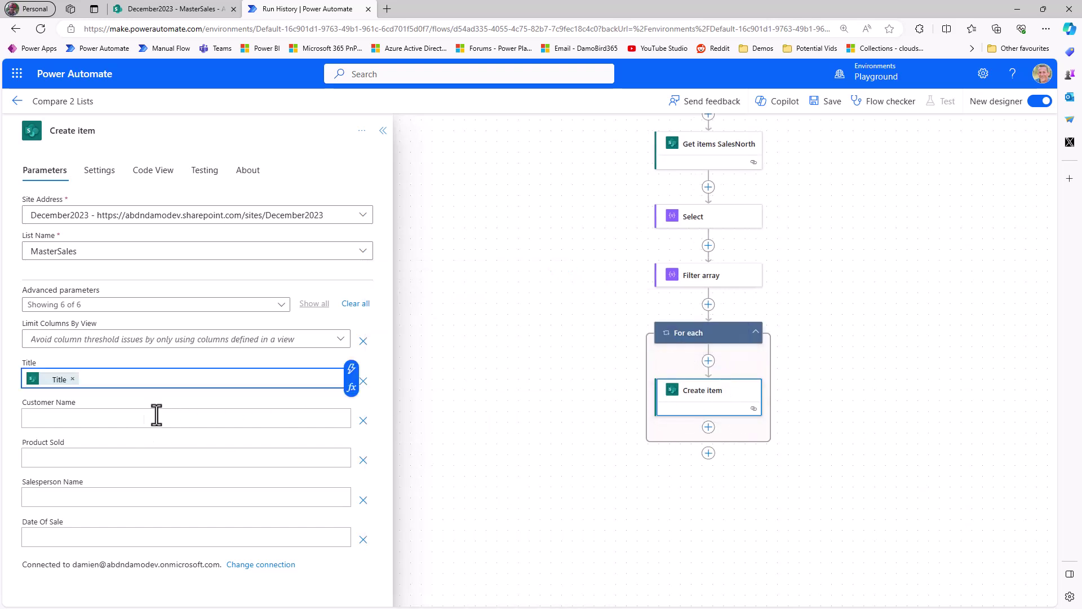
left_click(122, 420)
left_click(352, 409)
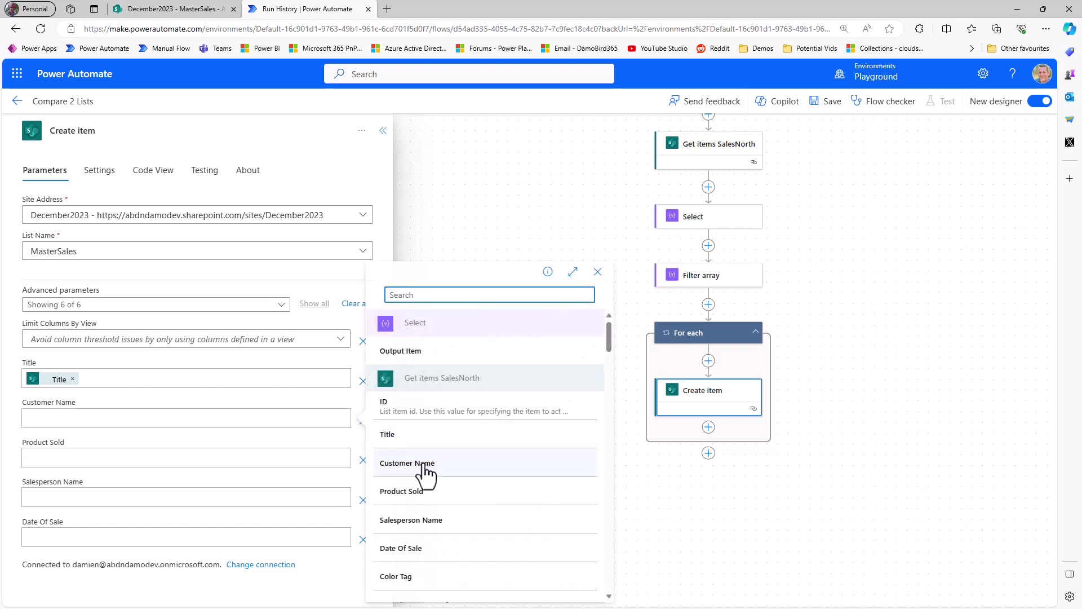
left_click(421, 463)
left_click(269, 463)
left_click(353, 450)
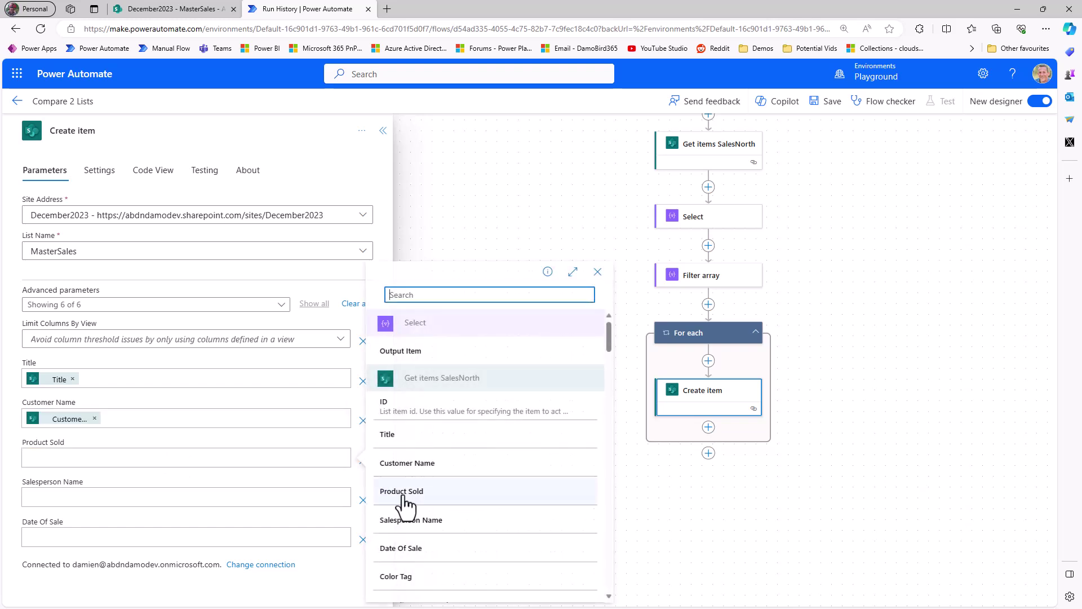
left_click(412, 496)
left_click(145, 502)
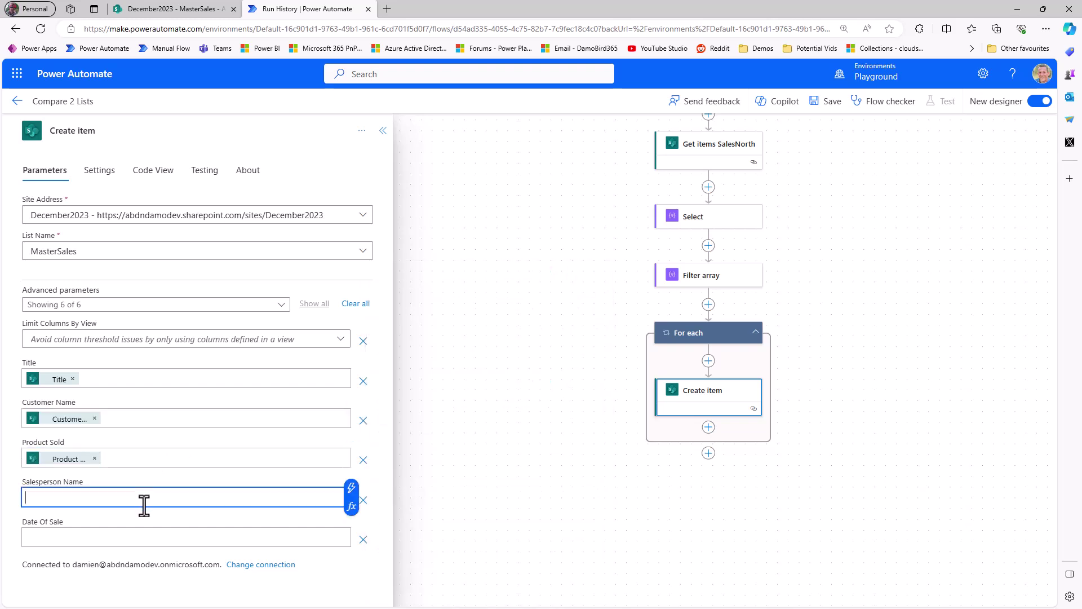
left_click(352, 488)
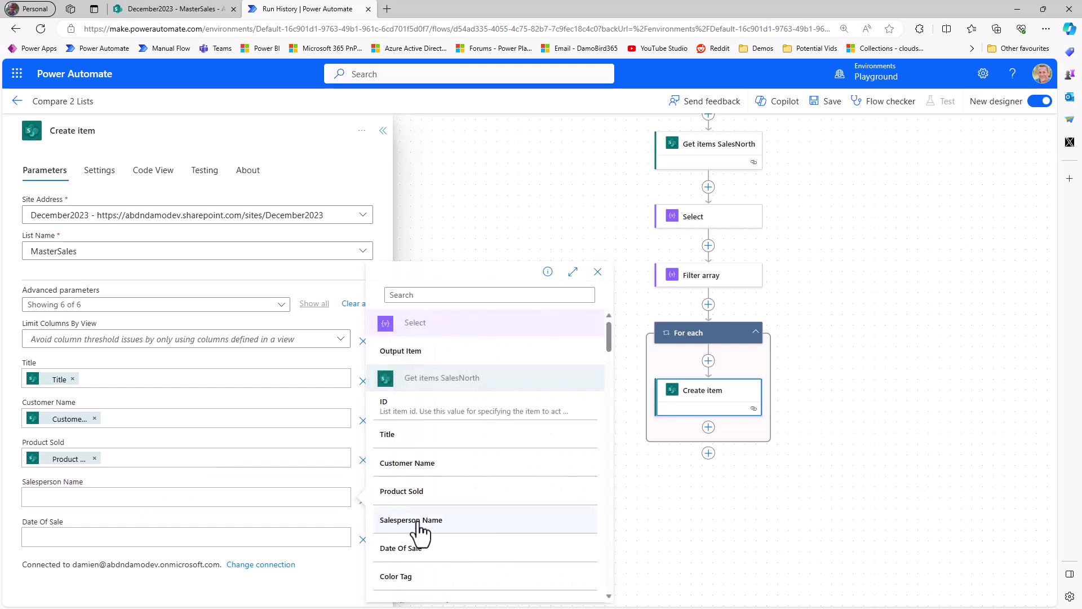
left_click(417, 527)
left_click(338, 537)
left_click(352, 532)
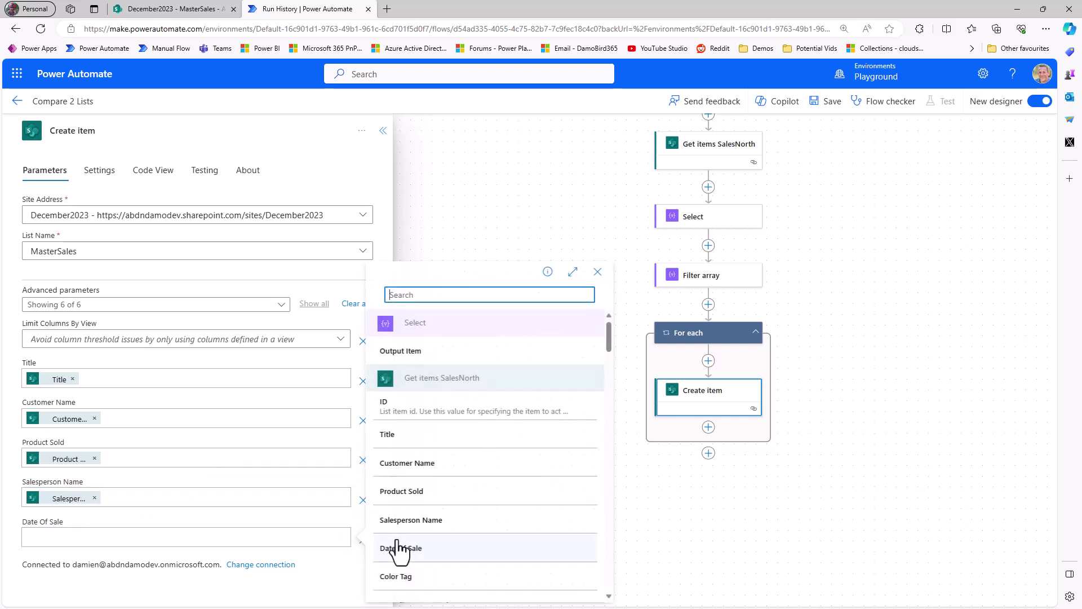
left_click(422, 555)
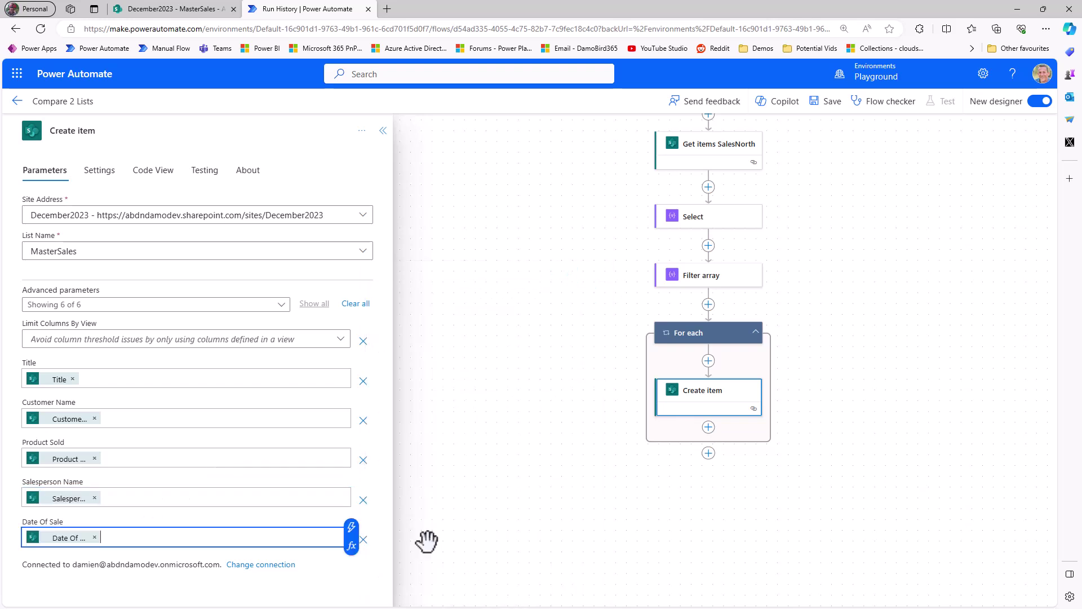
left_click(696, 337)
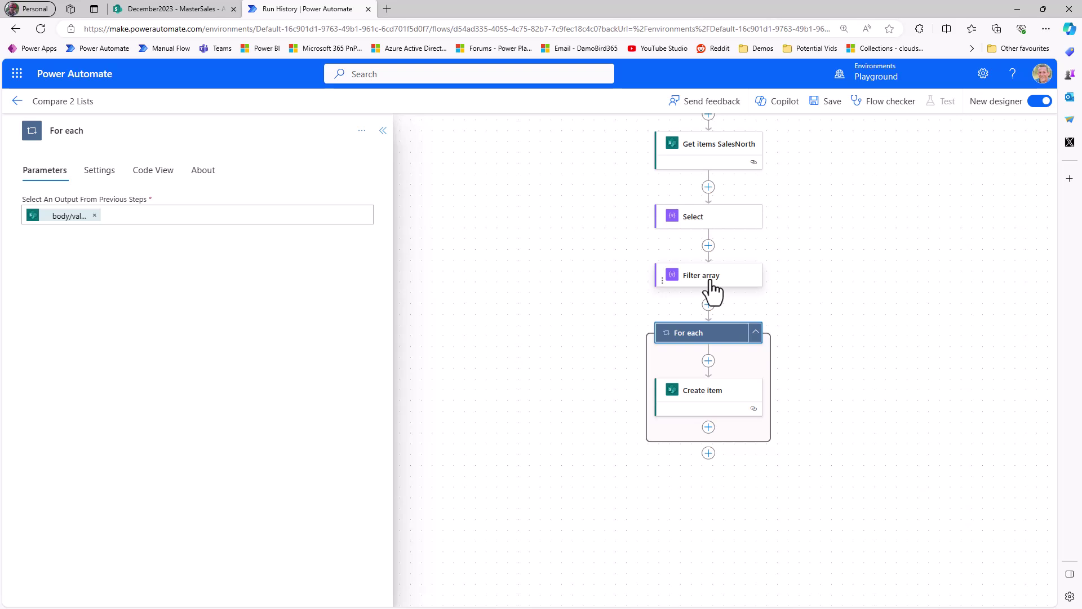
left_click(95, 216)
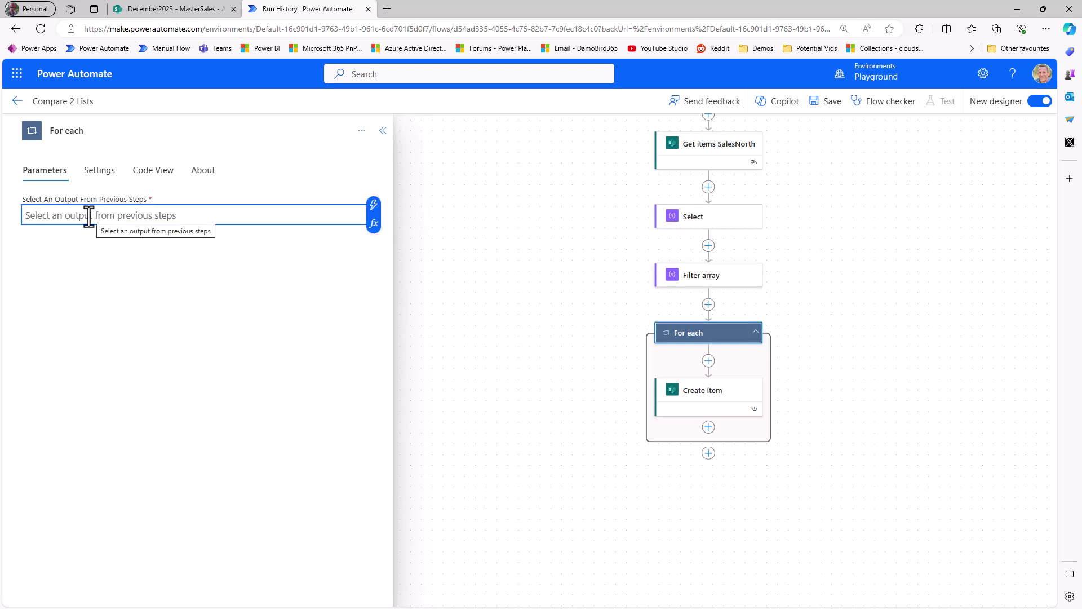
left_click(373, 205)
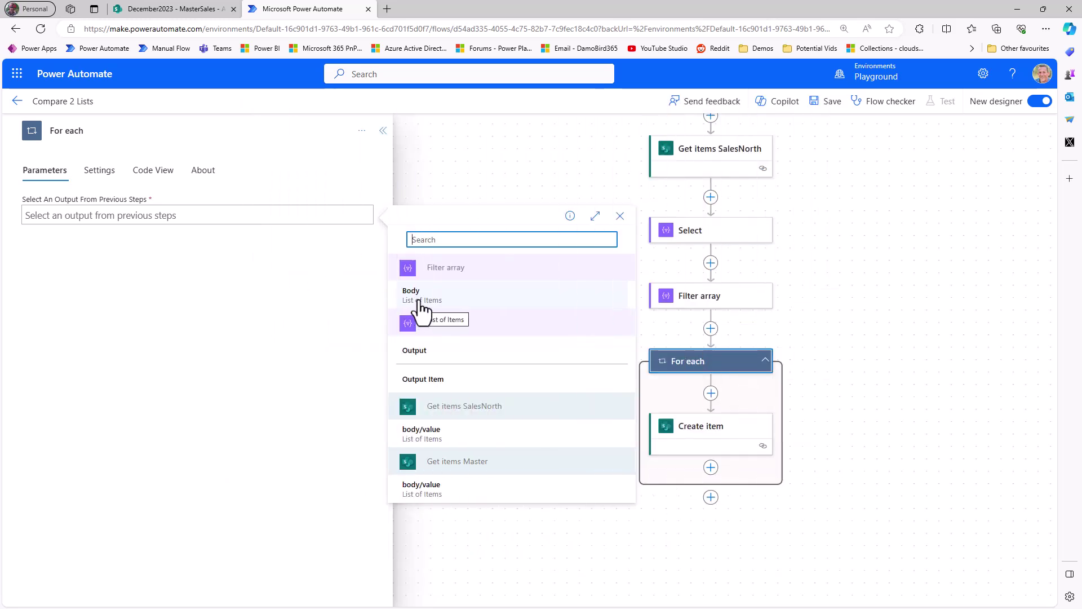
left_click(420, 304)
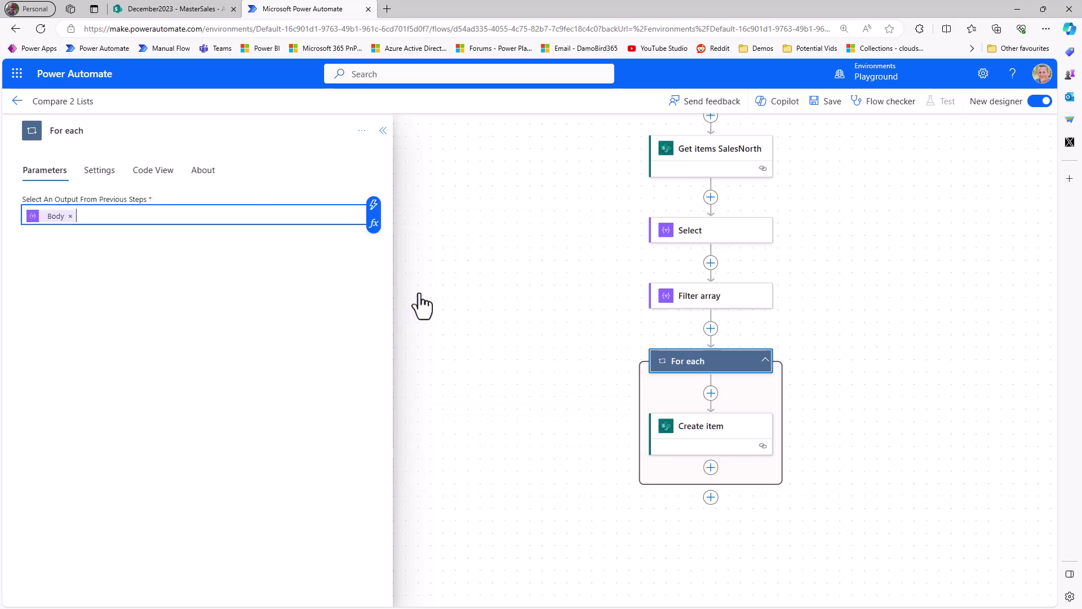
left_click(151, 174)
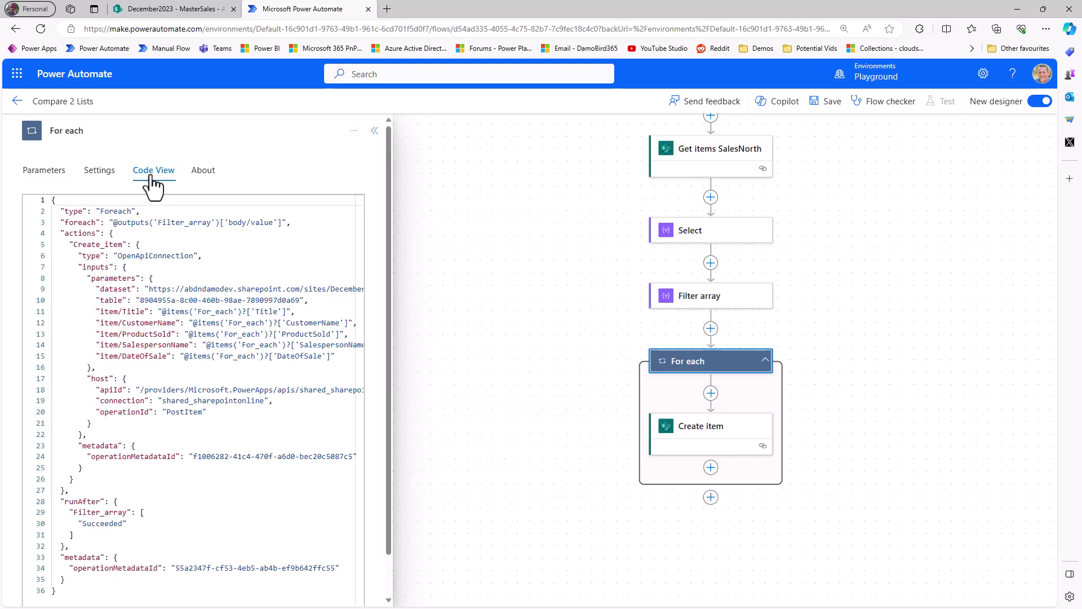
left_click_drag(114, 223, 283, 223)
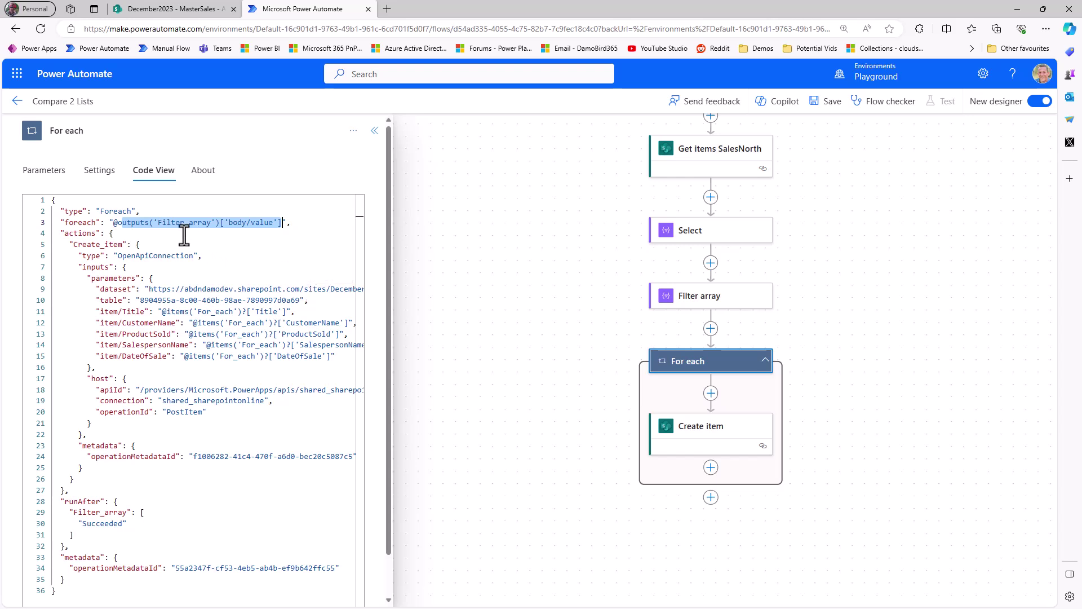
left_click(116, 223)
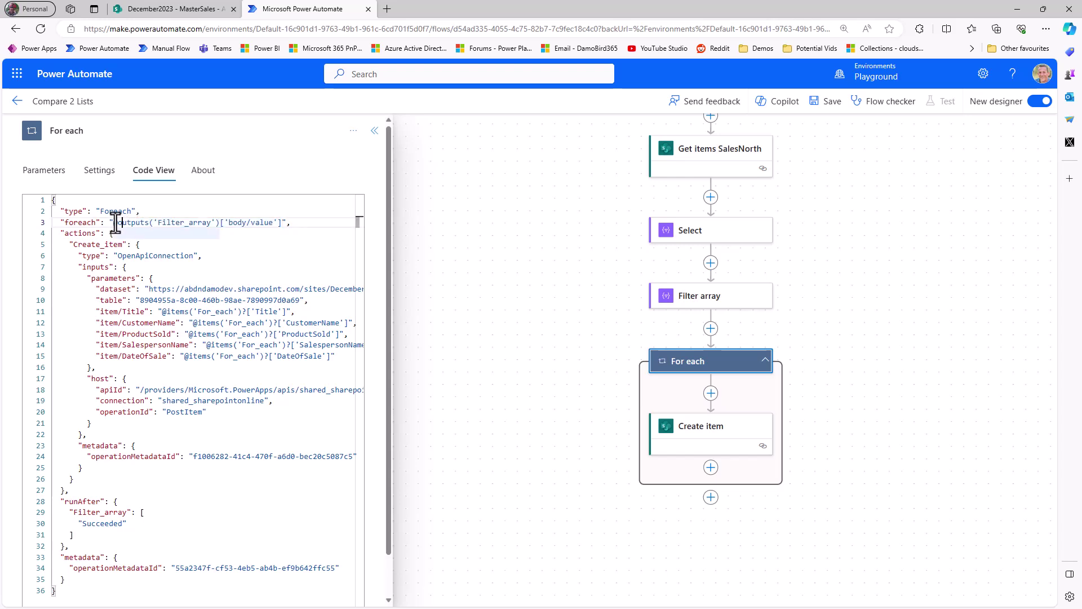
left_click_drag(116, 224, 220, 222)
key("ctrl+c")
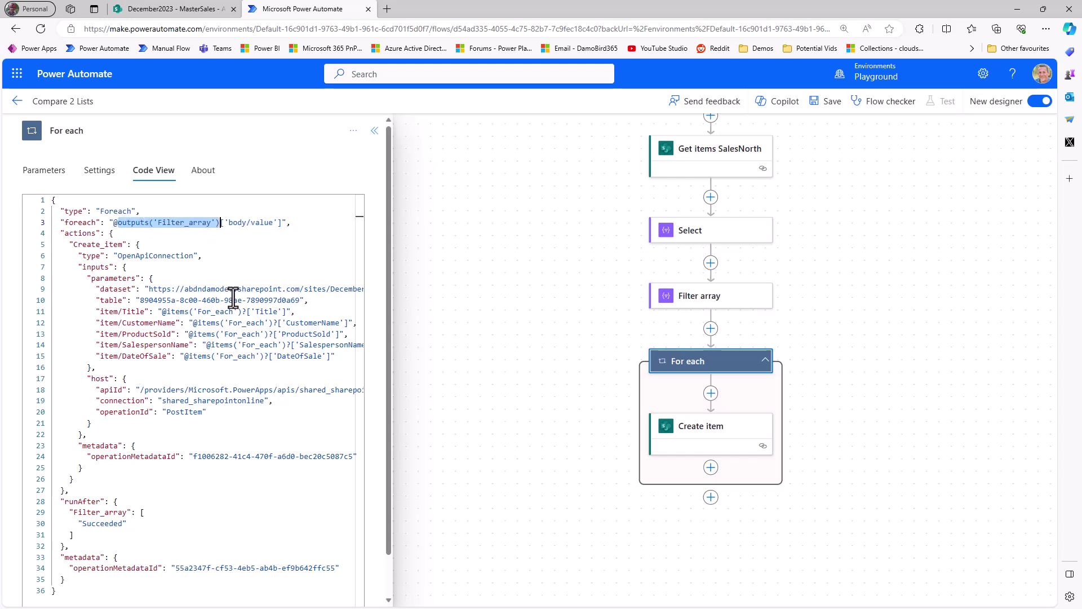
Replace the loop input with the expression body('Filter_array').
left_click(47, 173)
left_click(69, 217)
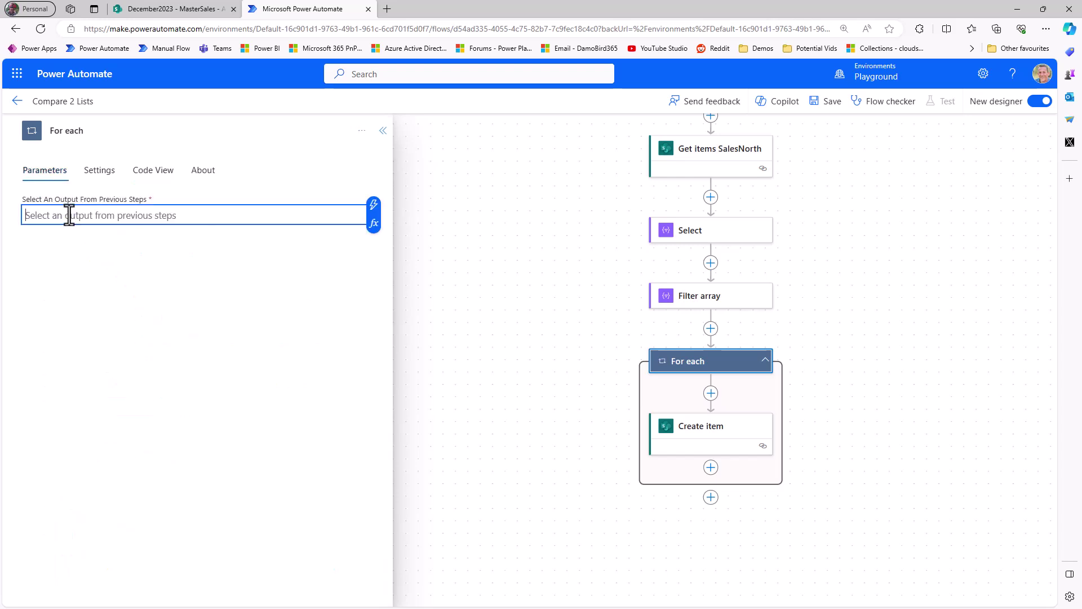
left_click(374, 224)
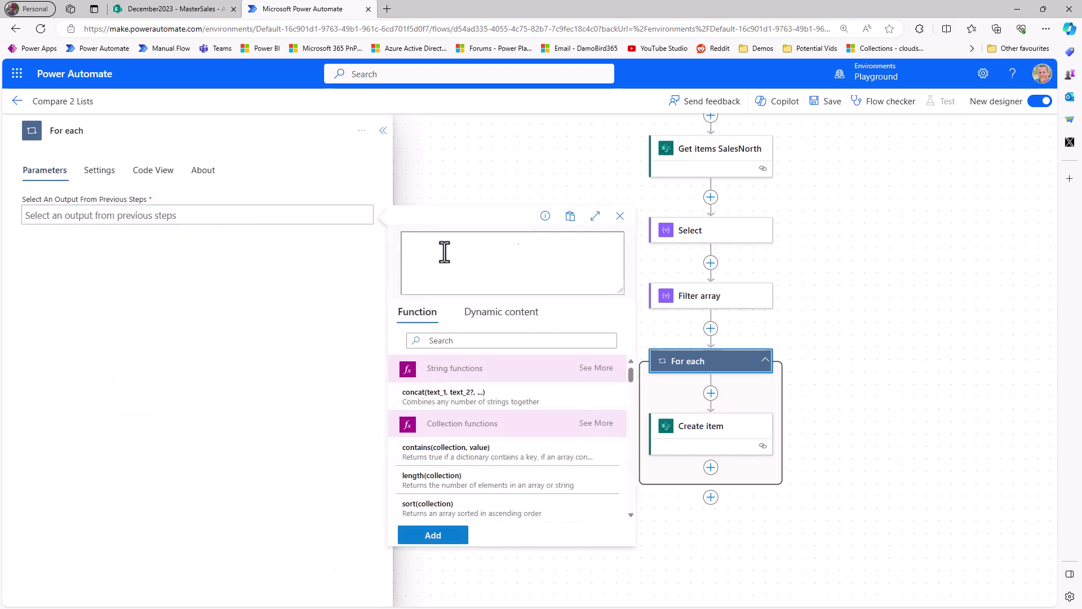
key("ctrl+v")
double_click(420, 238)
type("bo")
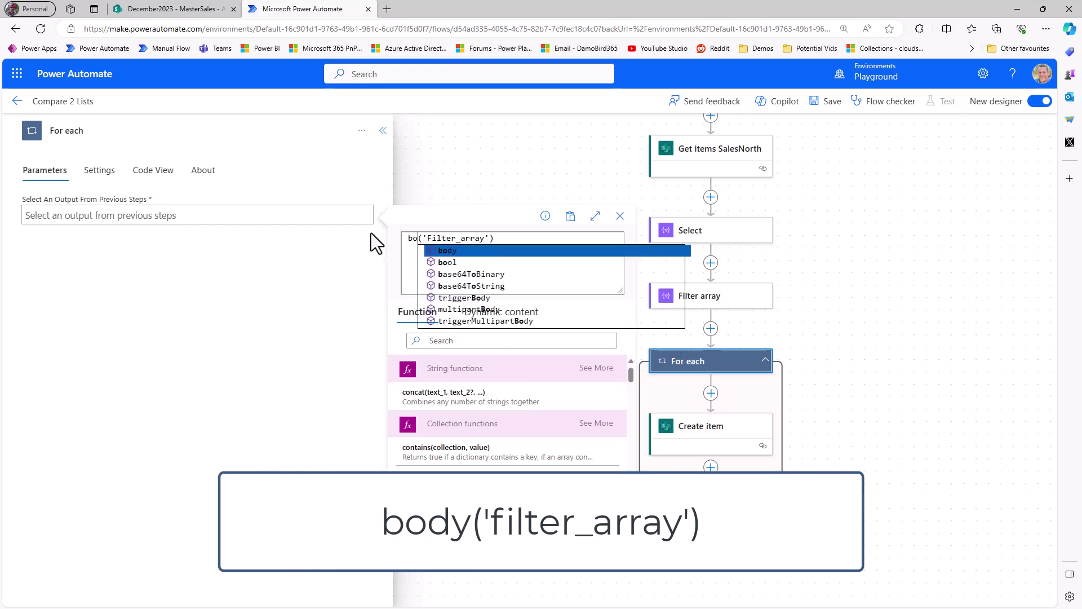
type("dy")
left_click(556, 282)
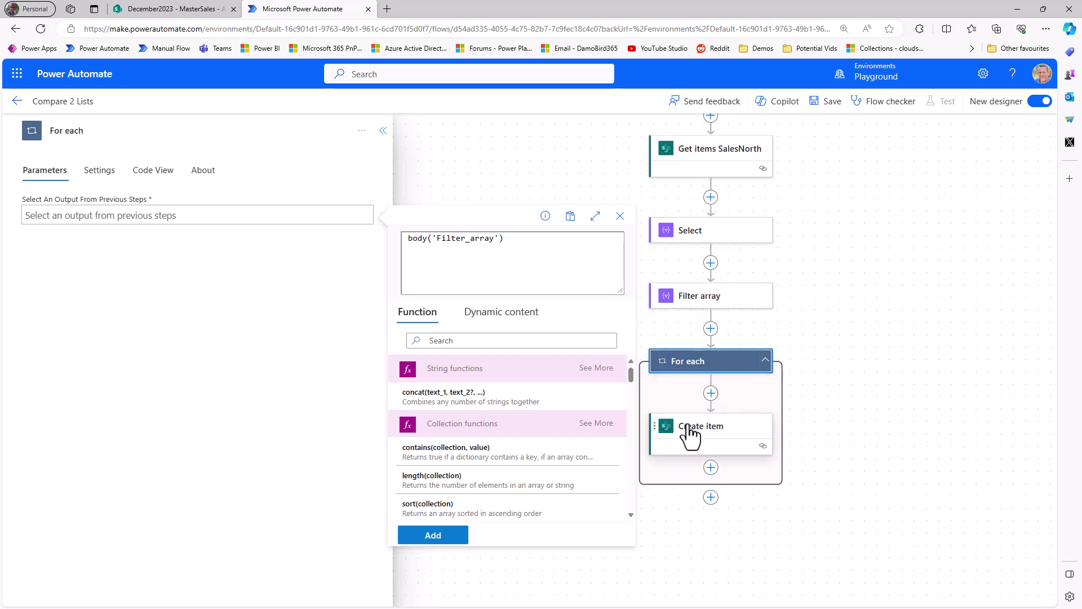
left_click(444, 536)
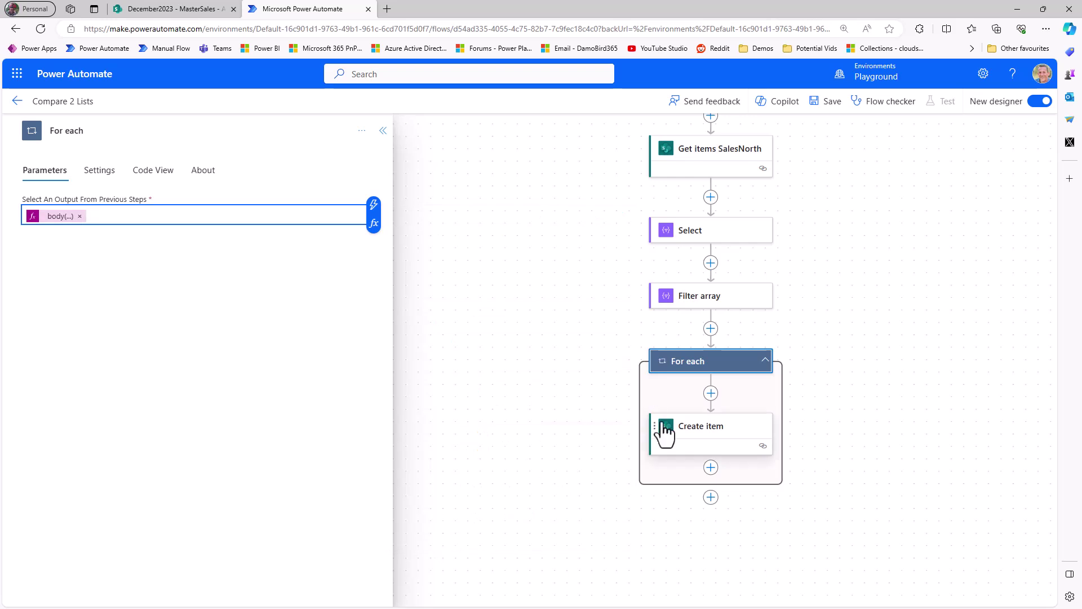
left_click(683, 434)
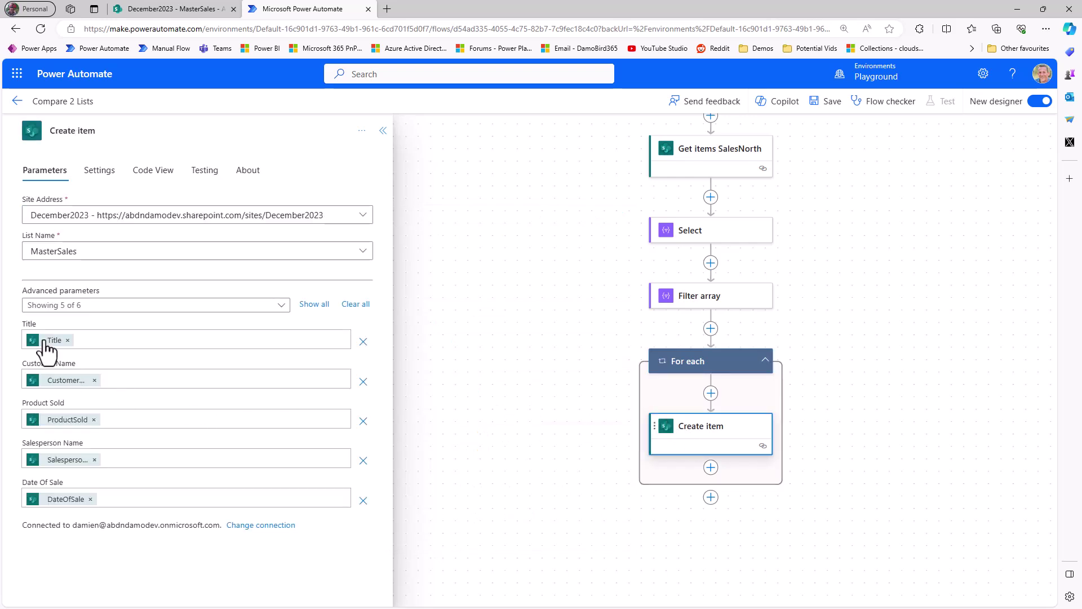
Verify Create item's fields use items('For_each') in code view, then save the Compare 2 Lists flow.
left_click(151, 180)
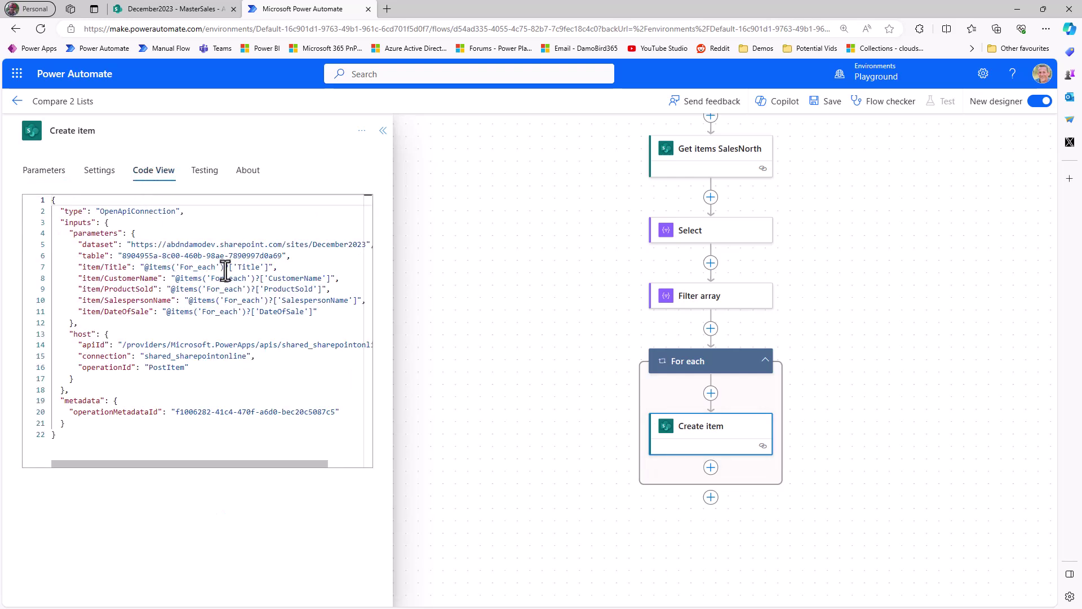
left_click_drag(225, 269, 149, 269)
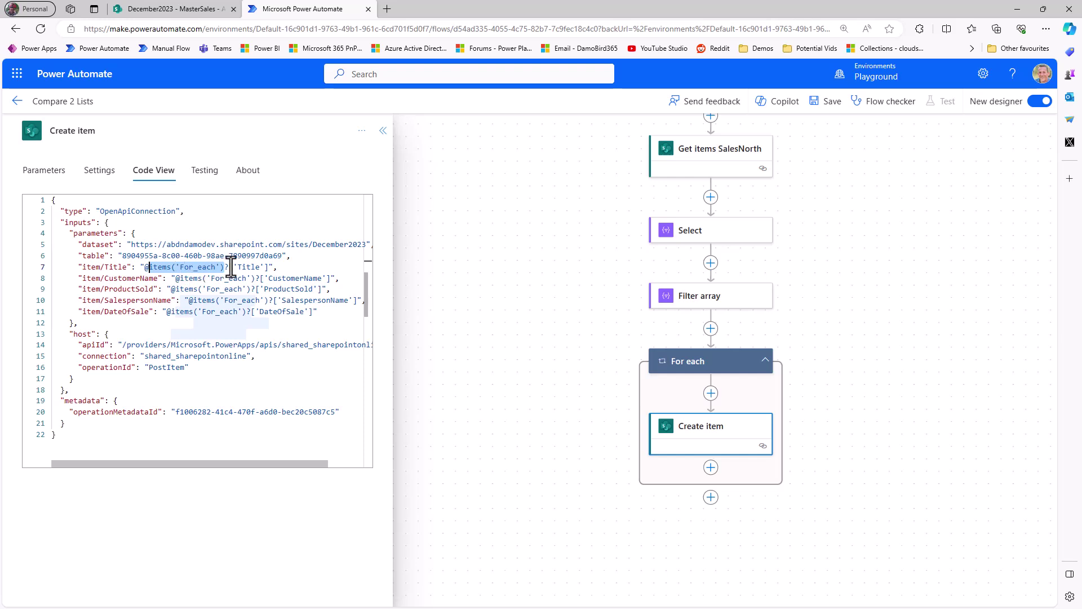
left_click_drag(229, 269, 322, 290)
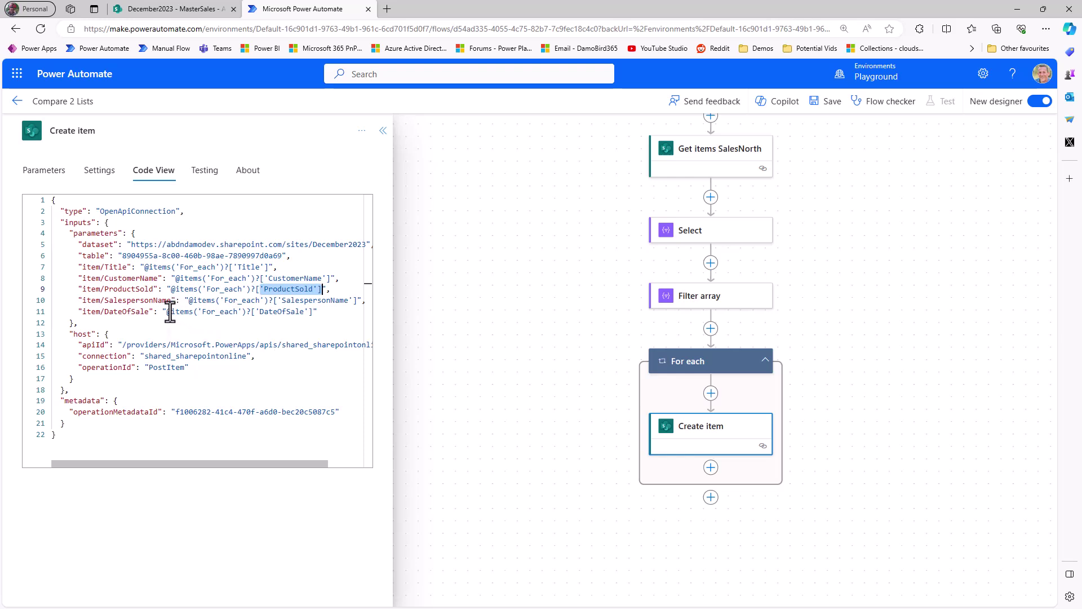
left_click(701, 358)
left_click(47, 173)
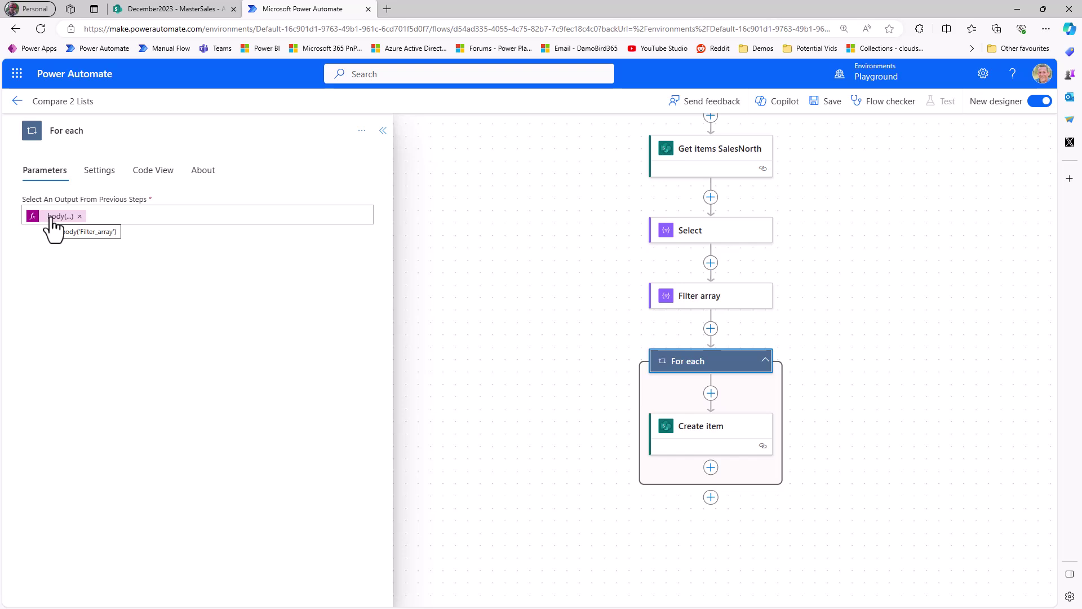
left_click(819, 106)
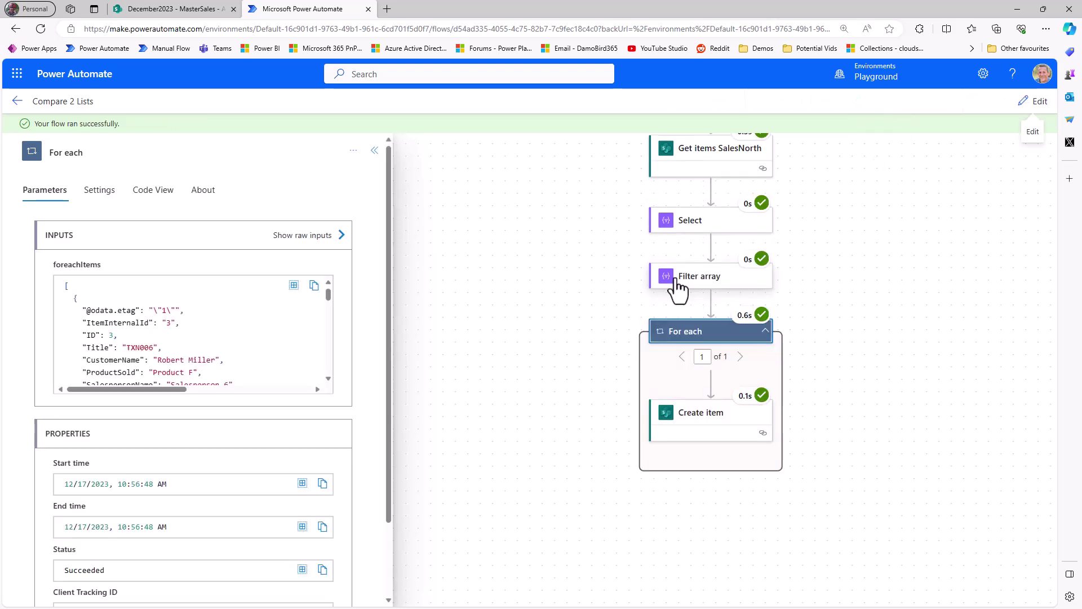
Check that Filter array's raw output holds only TXN006, then view Create item's run inputs.
left_click(678, 279)
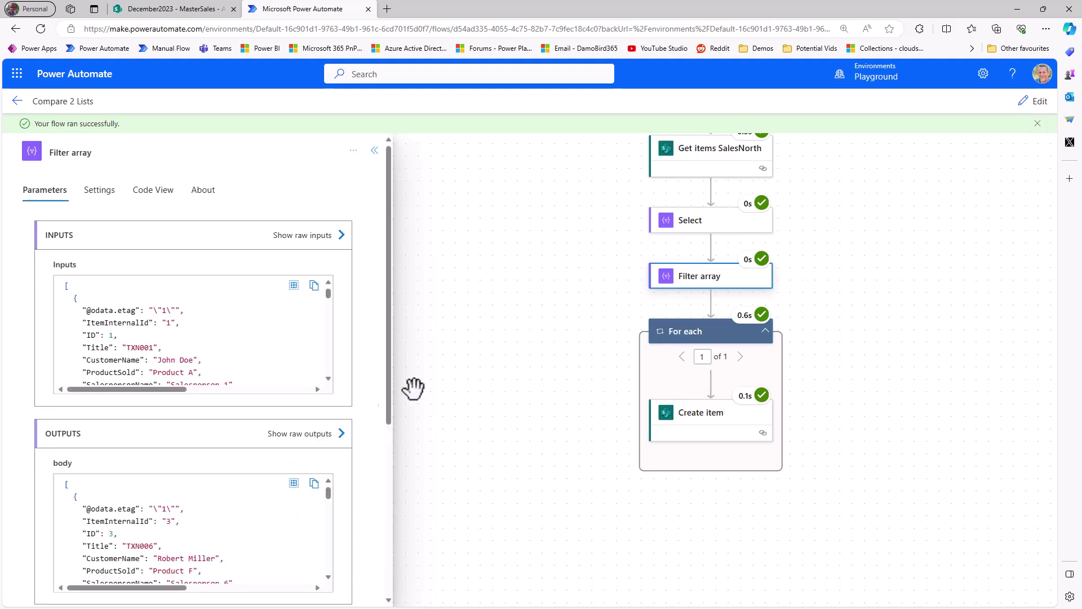
left_click(319, 435)
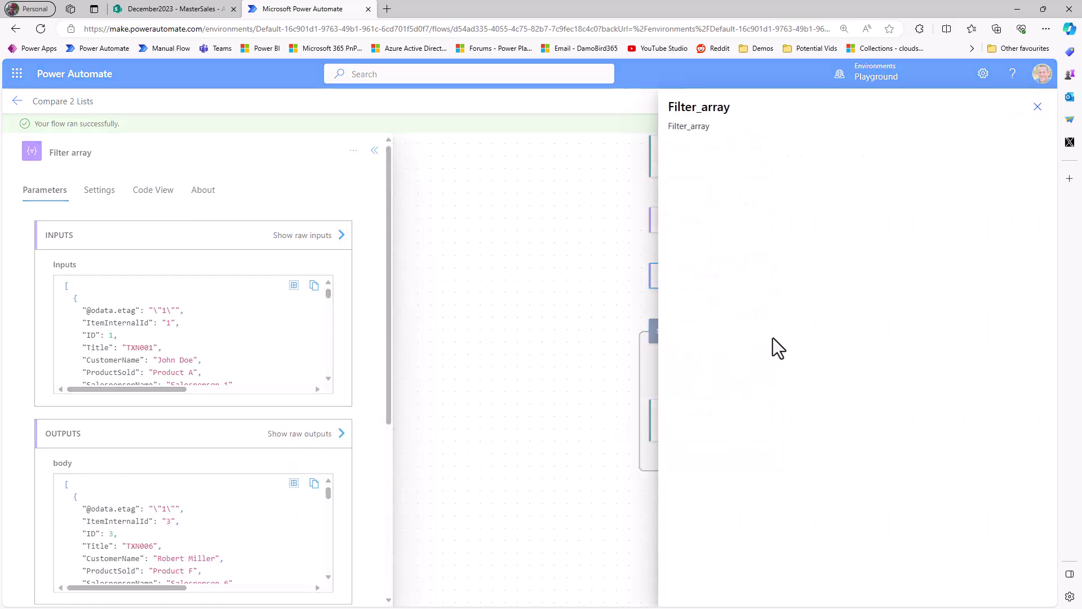
left_click_drag(771, 206, 798, 206)
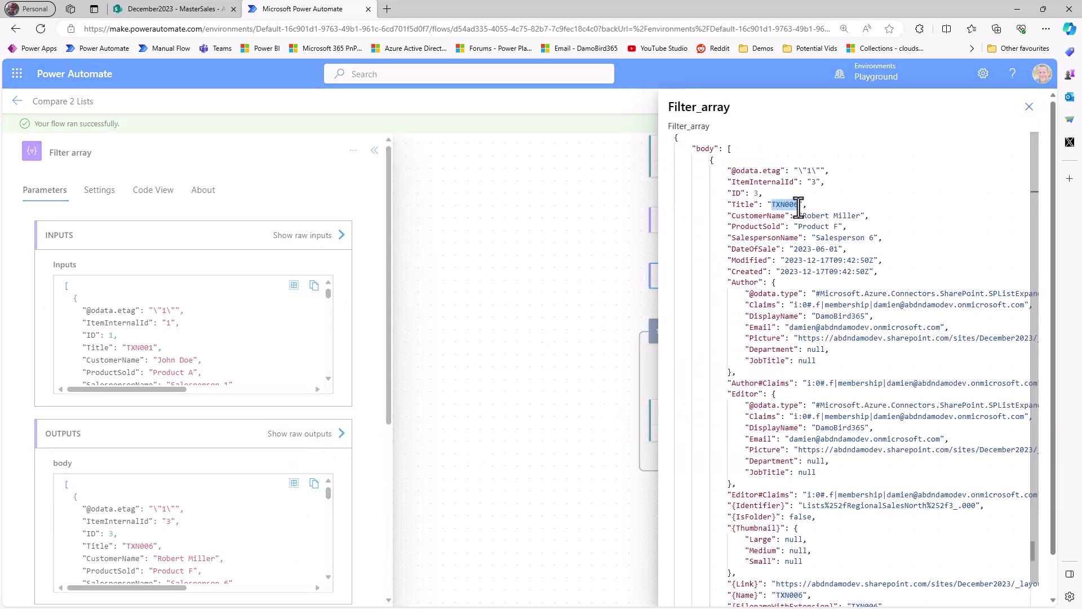
left_click(1029, 107)
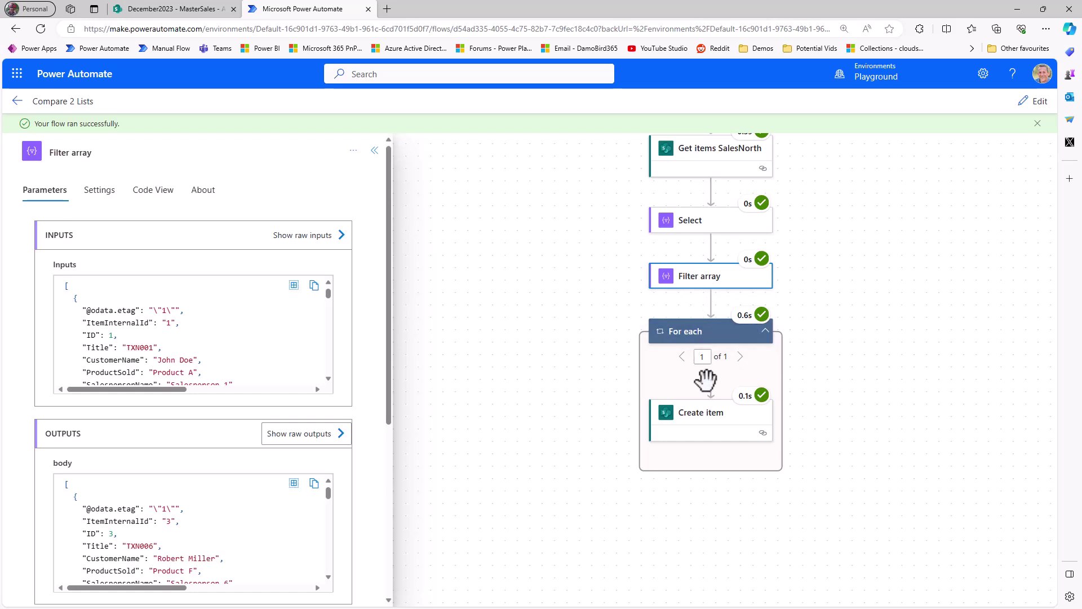
left_click(692, 425)
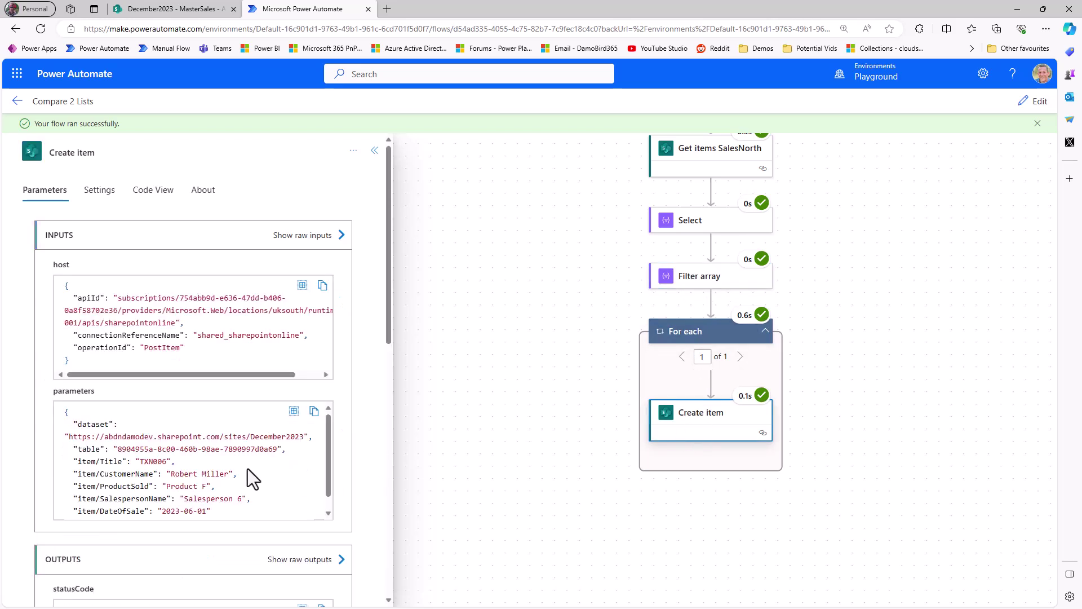
Reload the SharePoint MasterSales list so the new TXN006 row shows.
key("ctrl+shift+Tab")
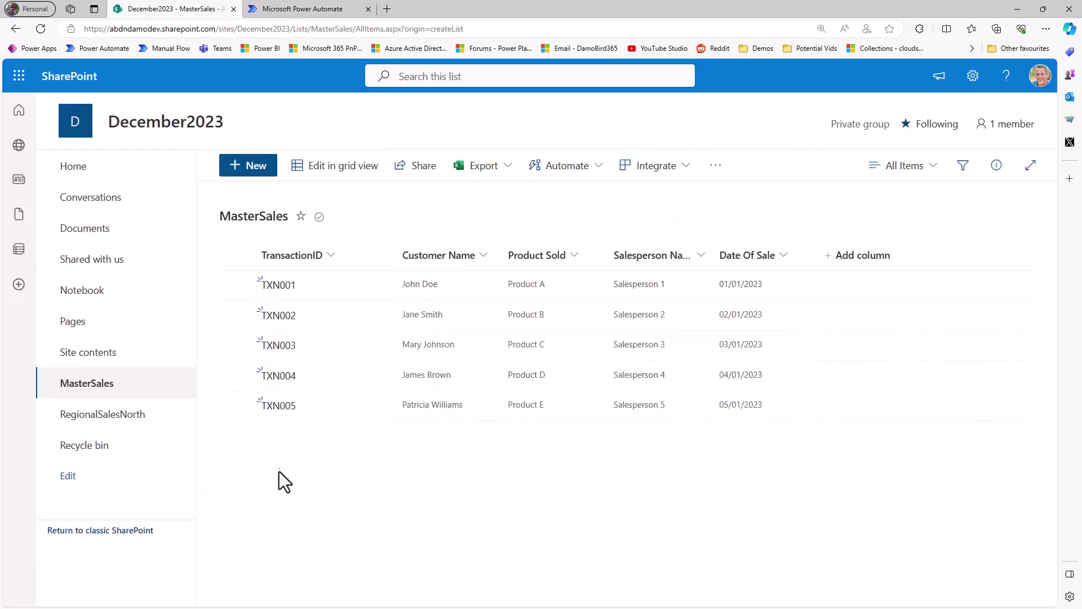
left_click(40, 28)
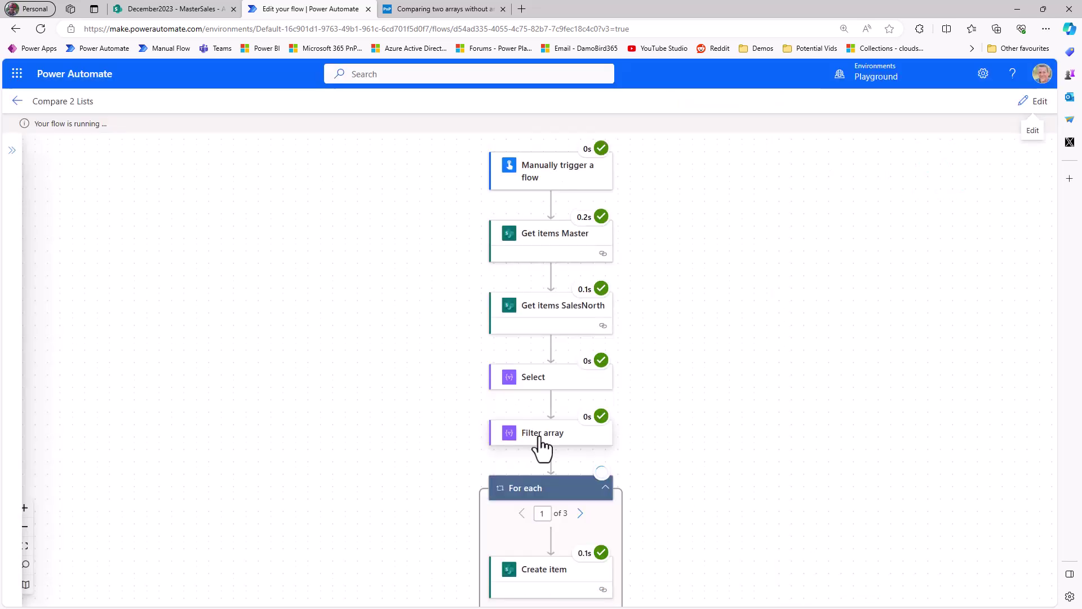
Inspect the latest run's Filter array raw output listing the missing records, starting with TXN099.
left_click(543, 440)
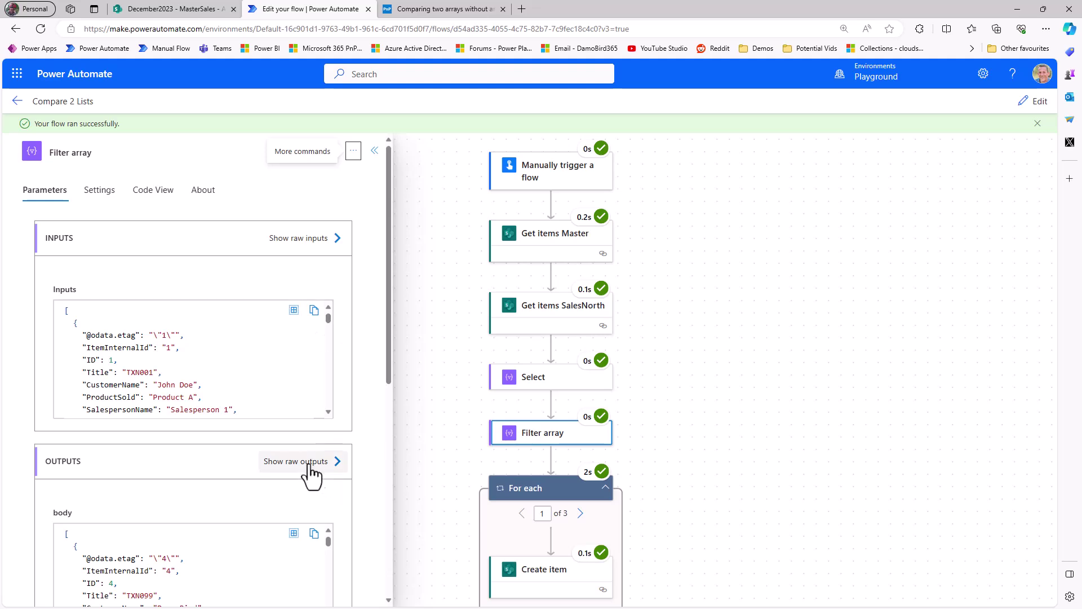
left_click(305, 463)
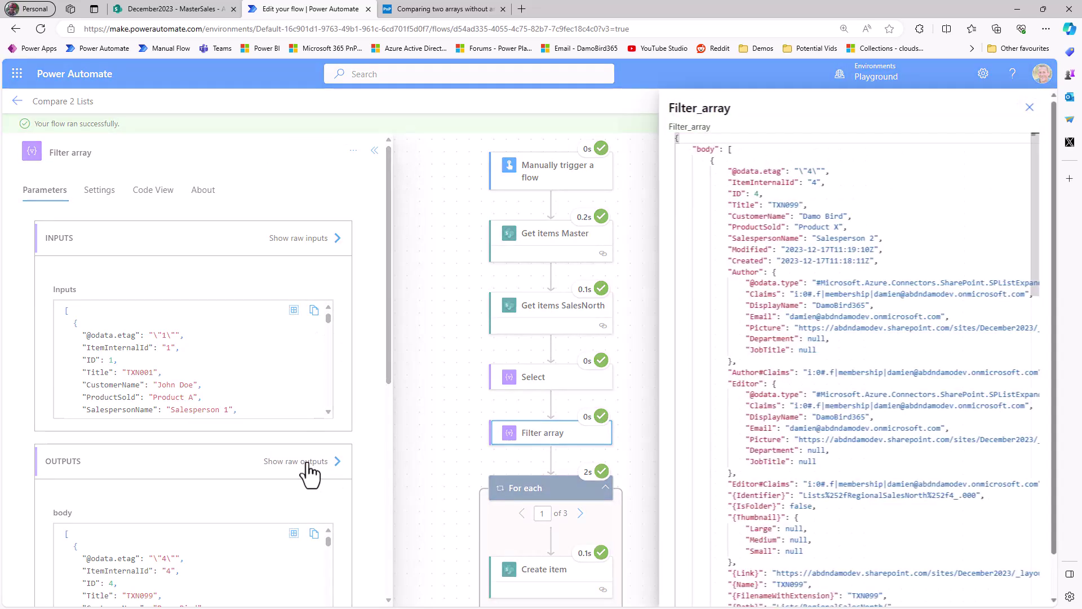
double_click(781, 205)
left_click_drag(1036, 234, 1040, 520)
double_click(781, 363)
left_click_drag(775, 361, 800, 360)
left_click(465, 528)
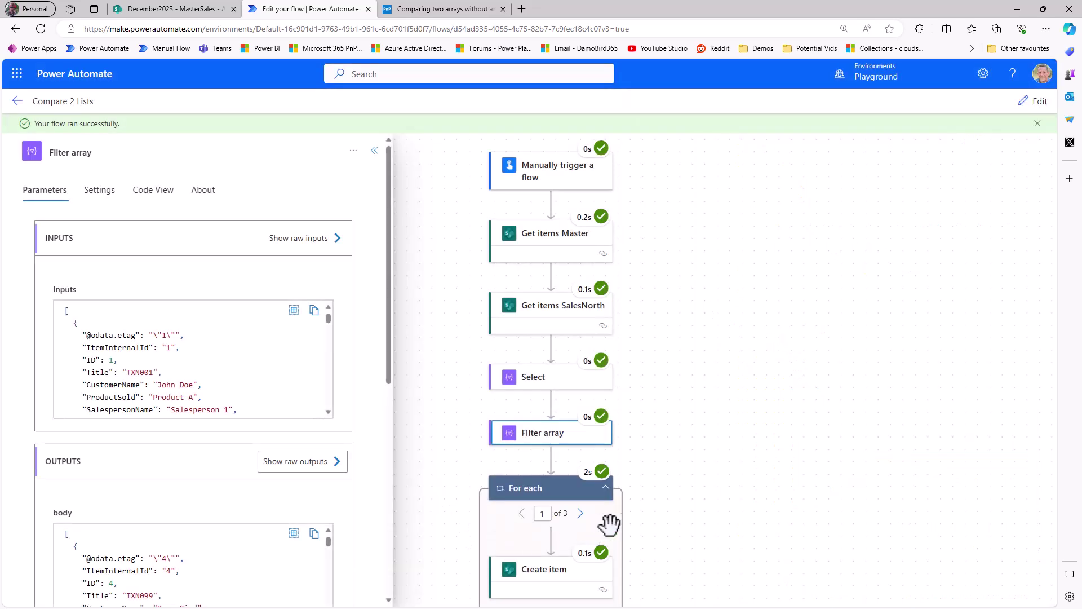
Step through the Create item loop iterations, then switch to the comparing-arrays blog article.
left_click_drag(611, 522, 604, 470)
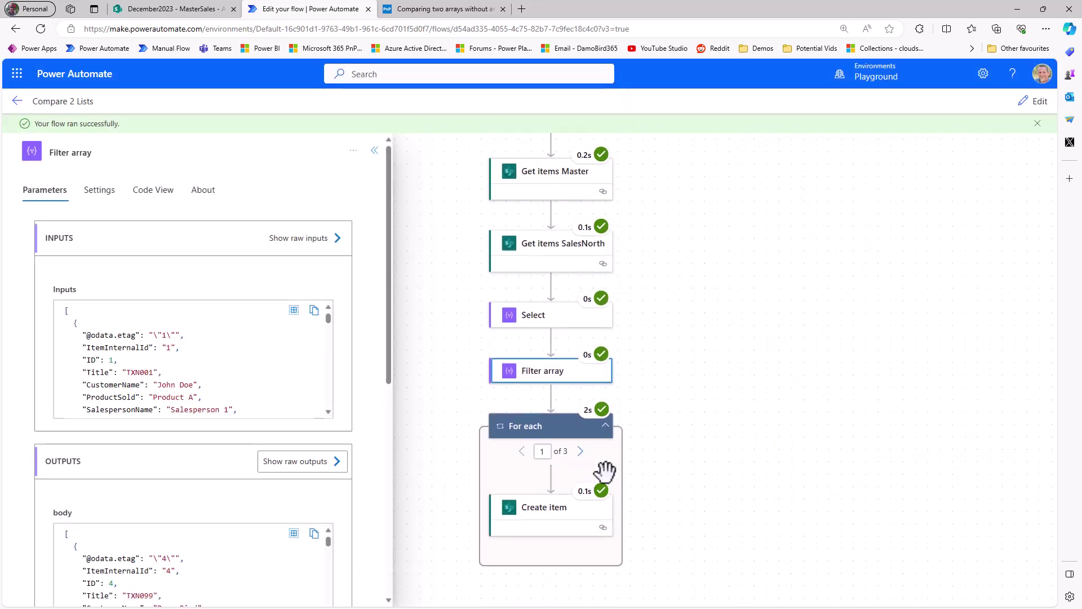
left_click(558, 510)
scroll(698, 471, "down", 2)
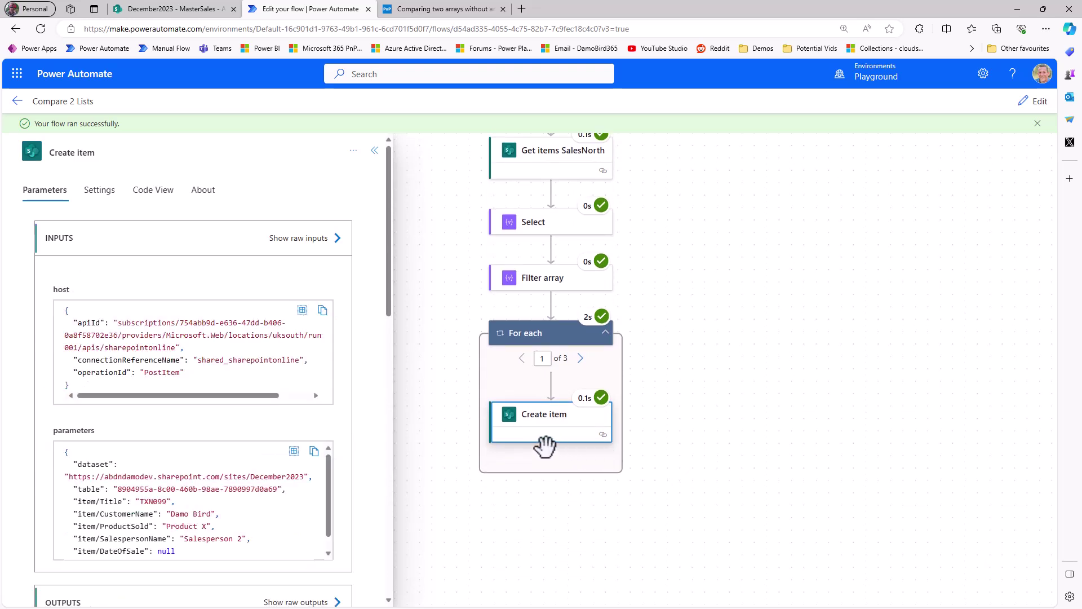
left_click(581, 359)
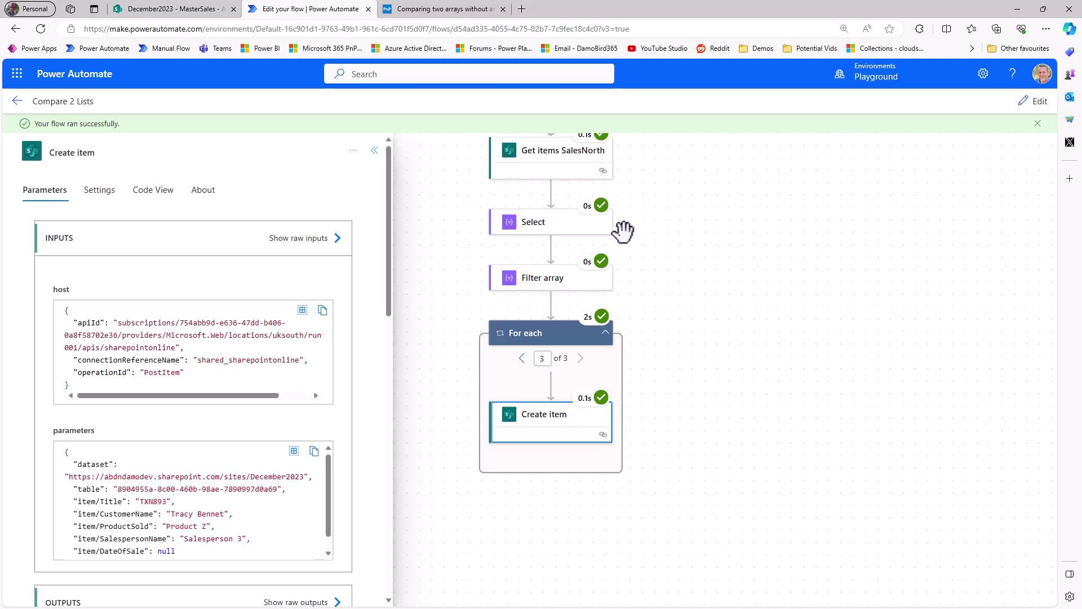
key("ctrl+Tab")
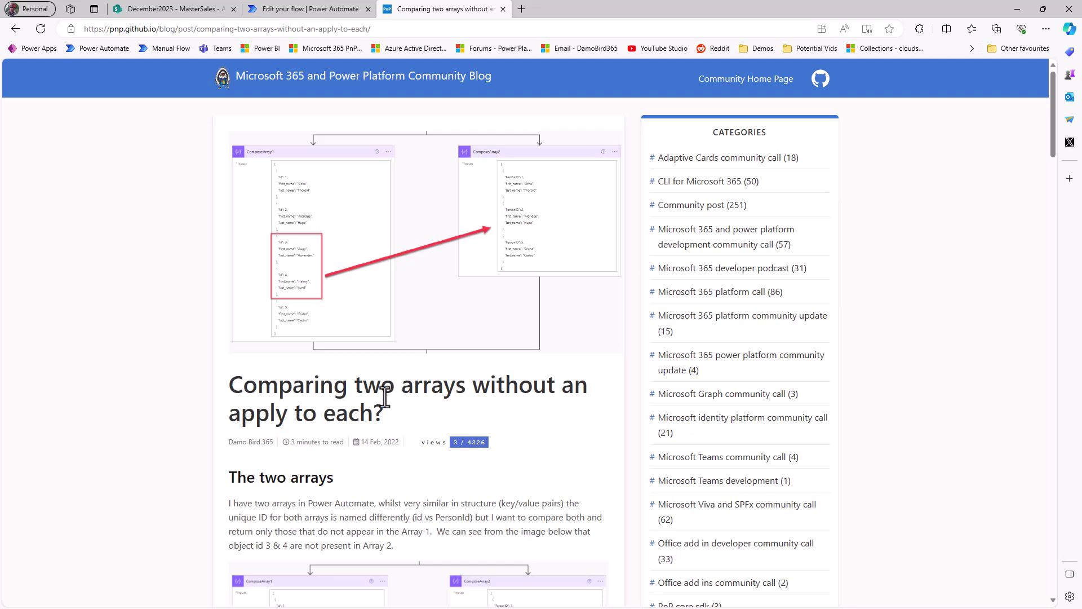
Scroll the blog post past the Select and Filter Array sections to Running this on Larger Data Sets.
scroll(385, 398, "down", 15)
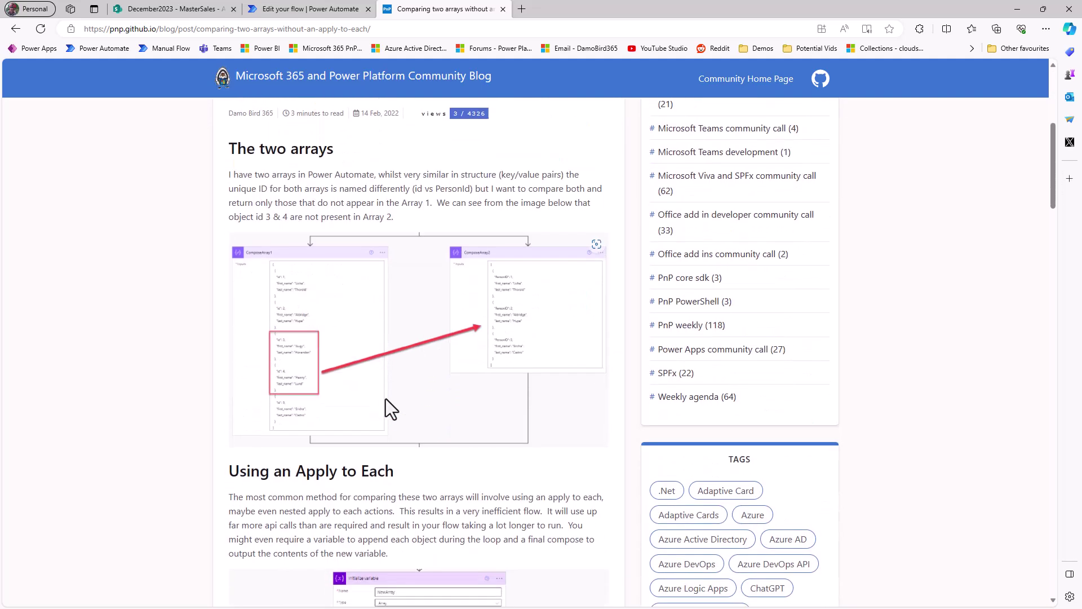
scroll(387, 404, "down", 10)
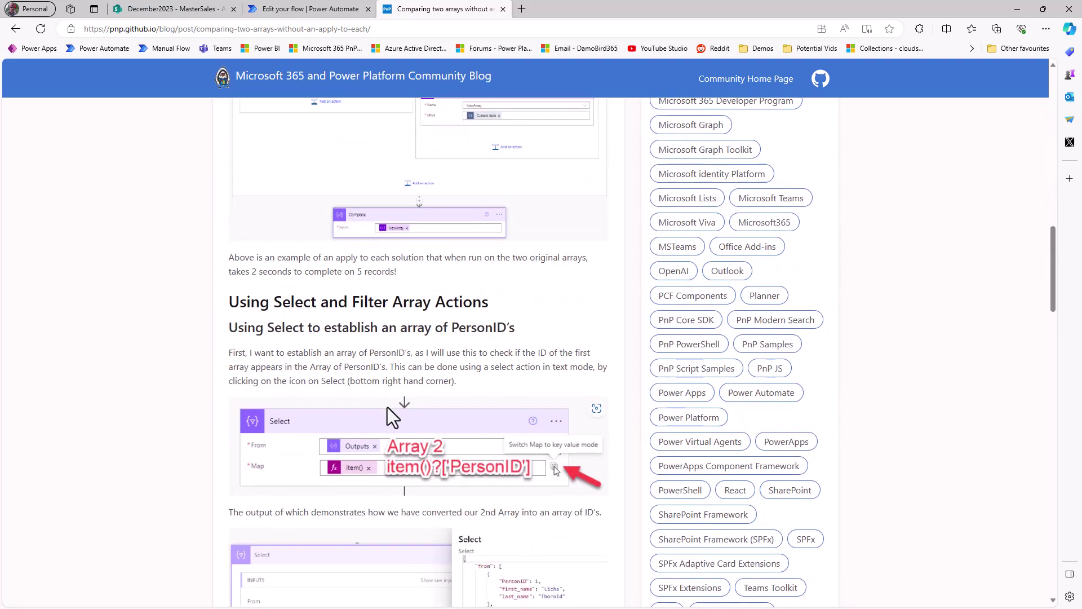
scroll(394, 423, "down", 18)
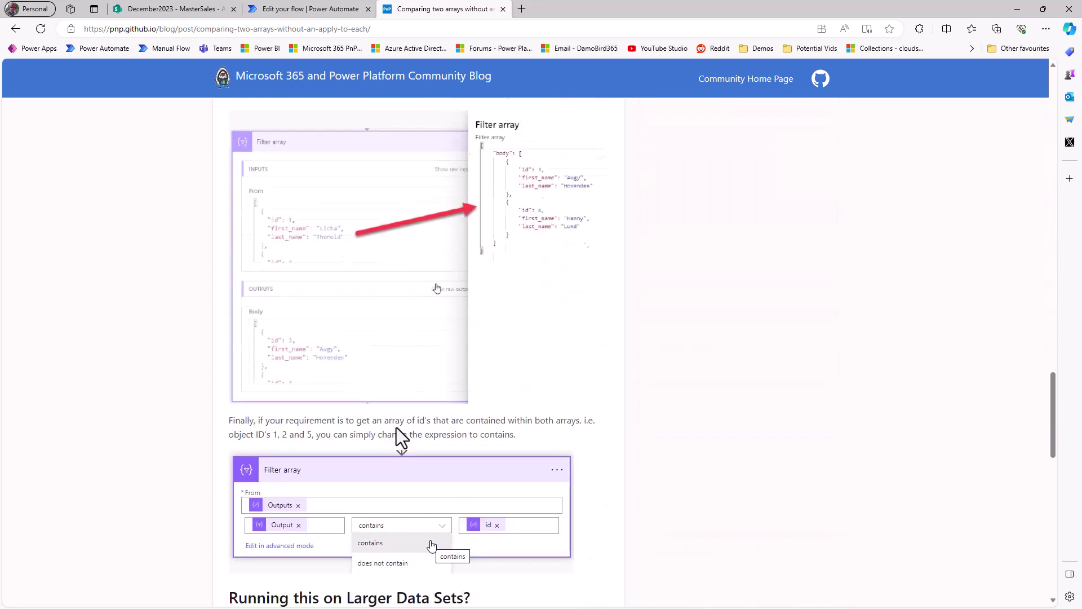